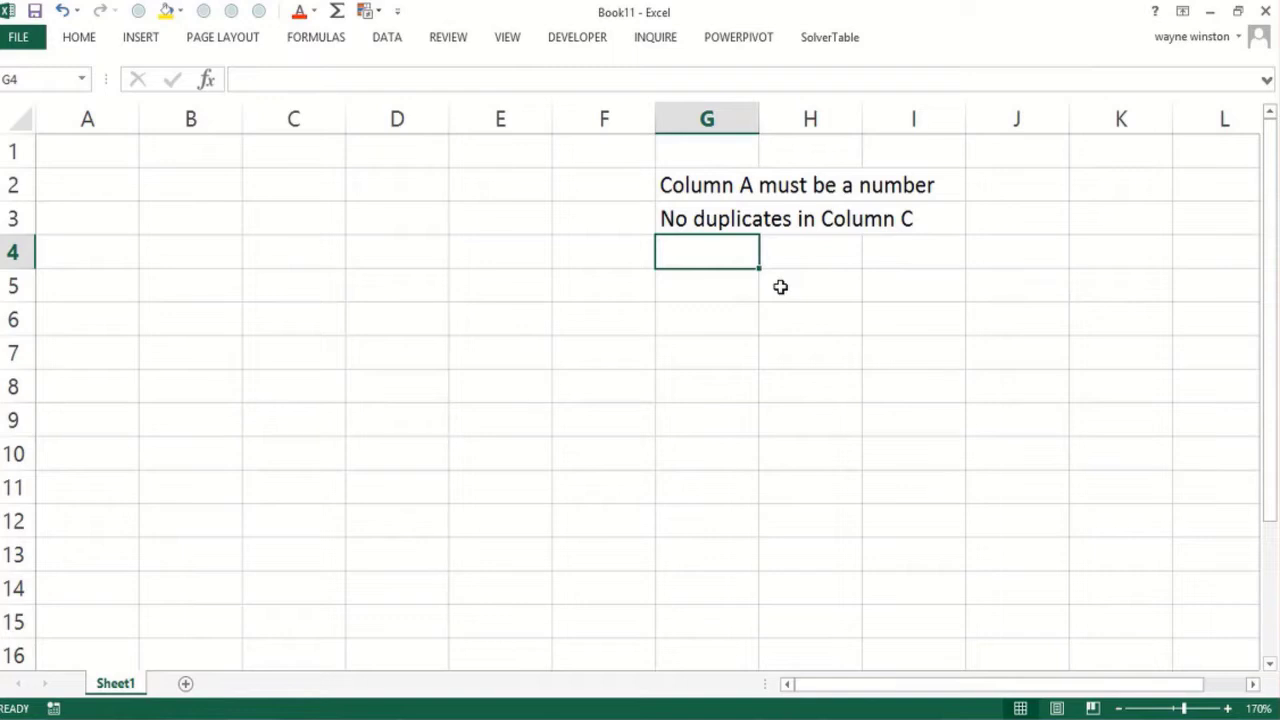
Step: Add the notes "Data Validation" in G4 and "Custom option" in G5 below the existing notes
{"action": "type", "text": "Da"}
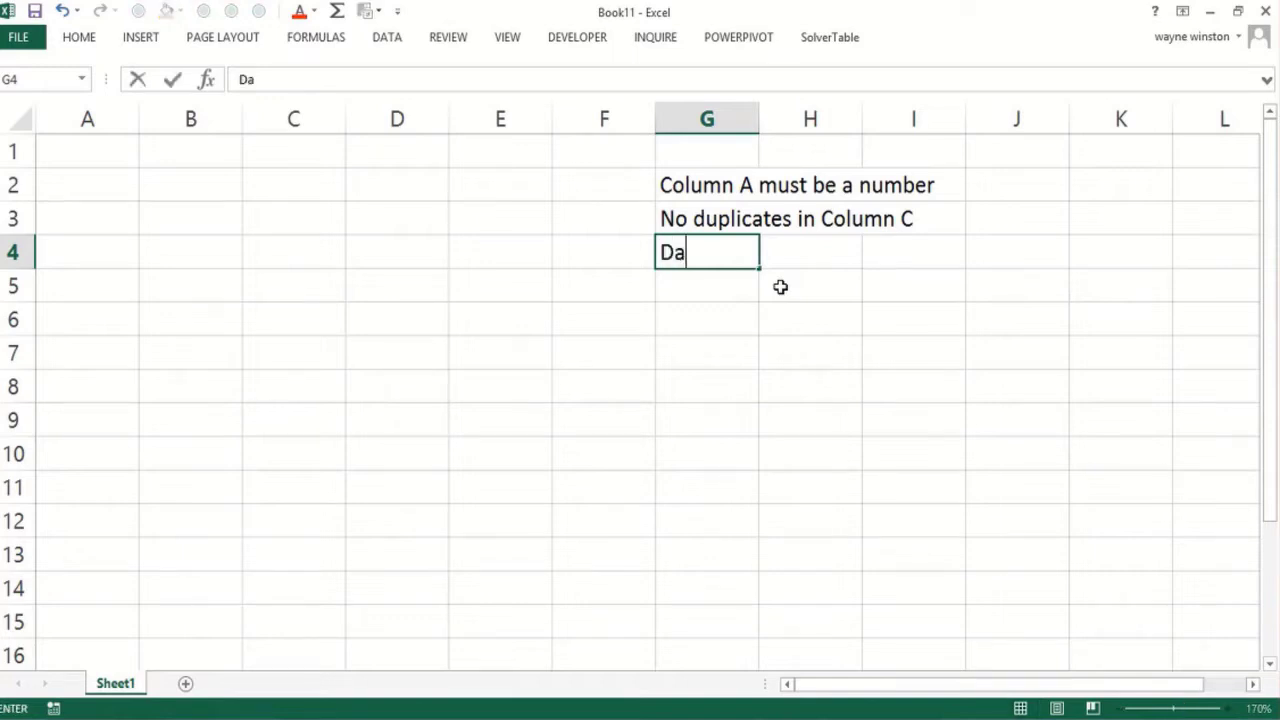
{"action": "type", "text": "ta Val"}
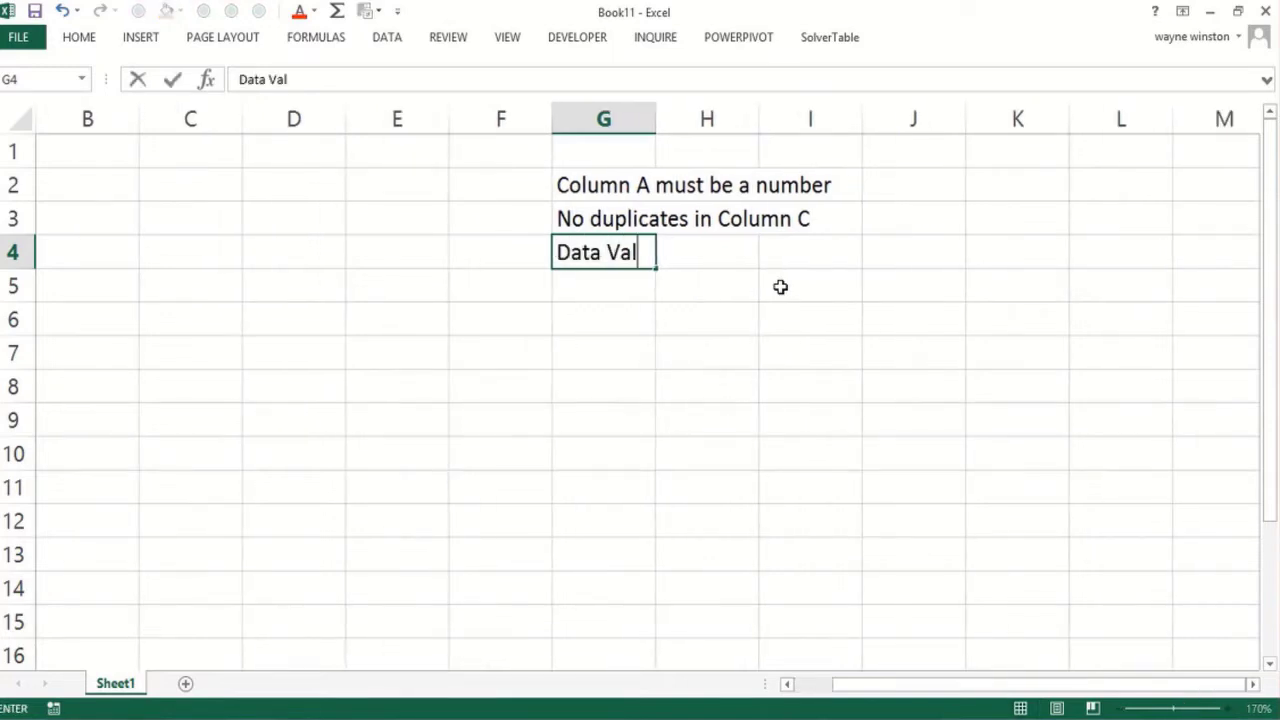
{"action": "type", "text": "idation"}
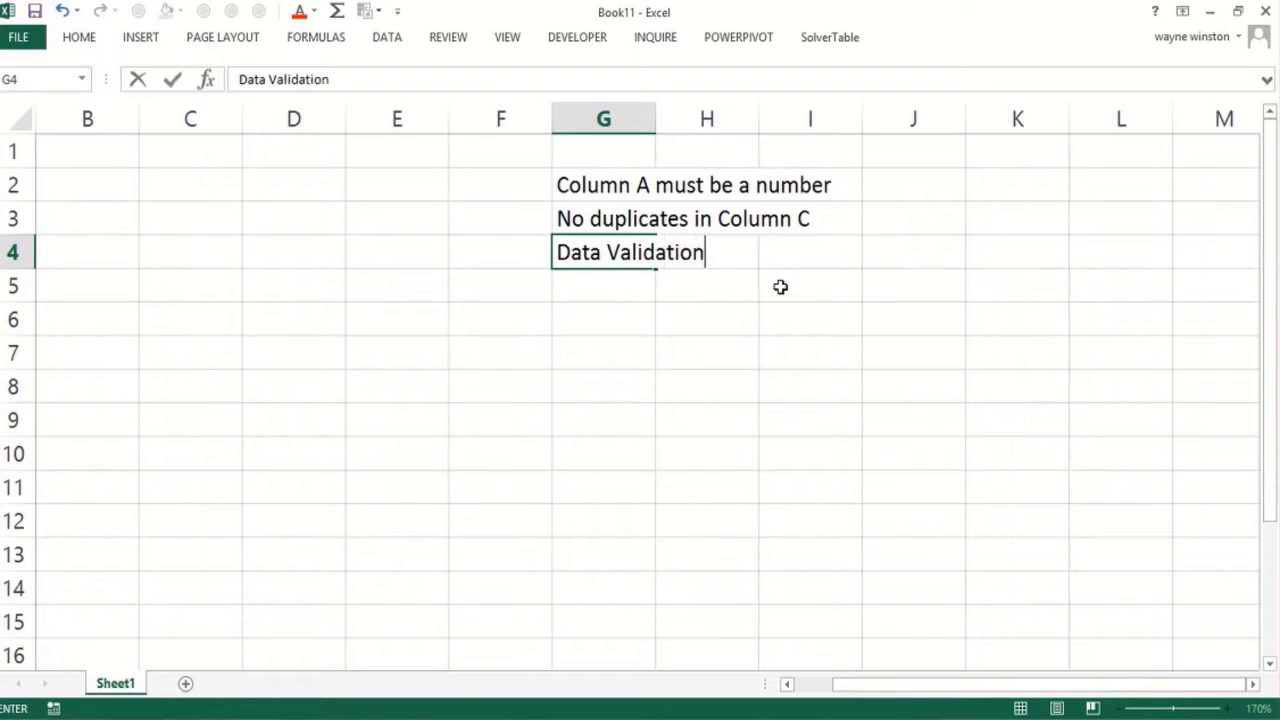
{"action": "key", "text": "Return"}
{"action": "type", "text": "CUstome"}
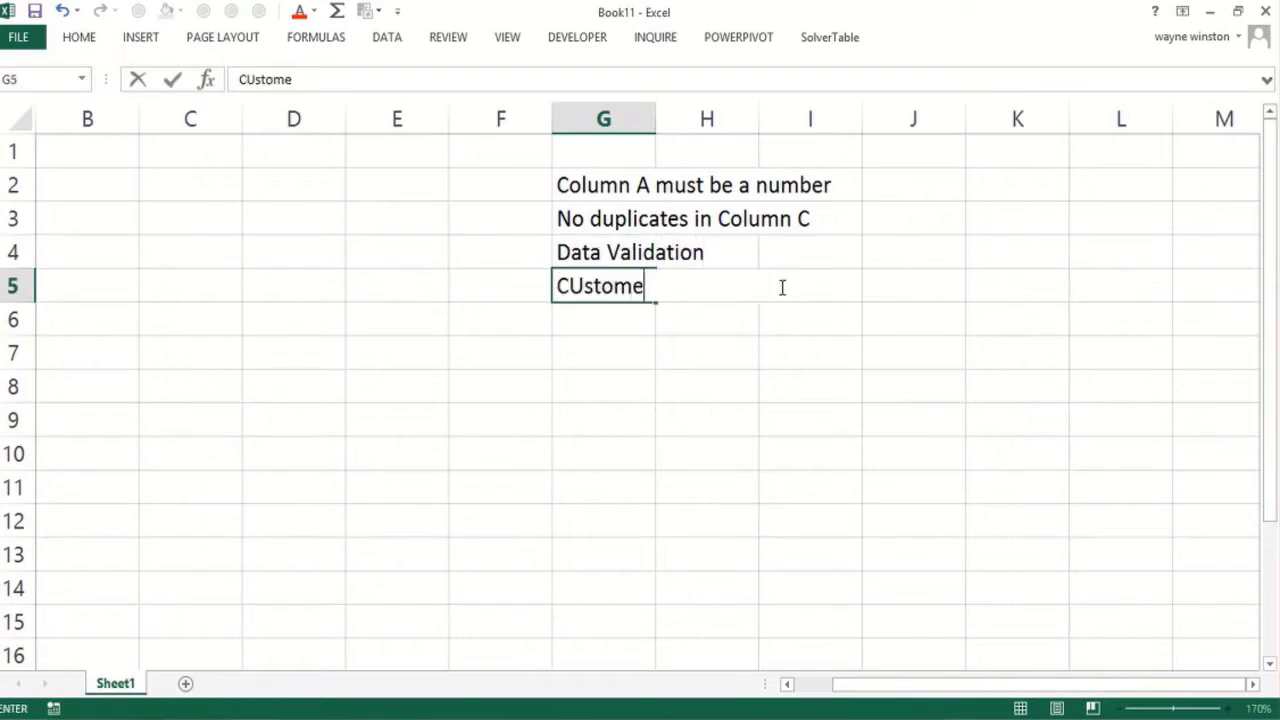
{"action": "key", "text": "BackSpace"}
{"action": "type", "text": "option"}
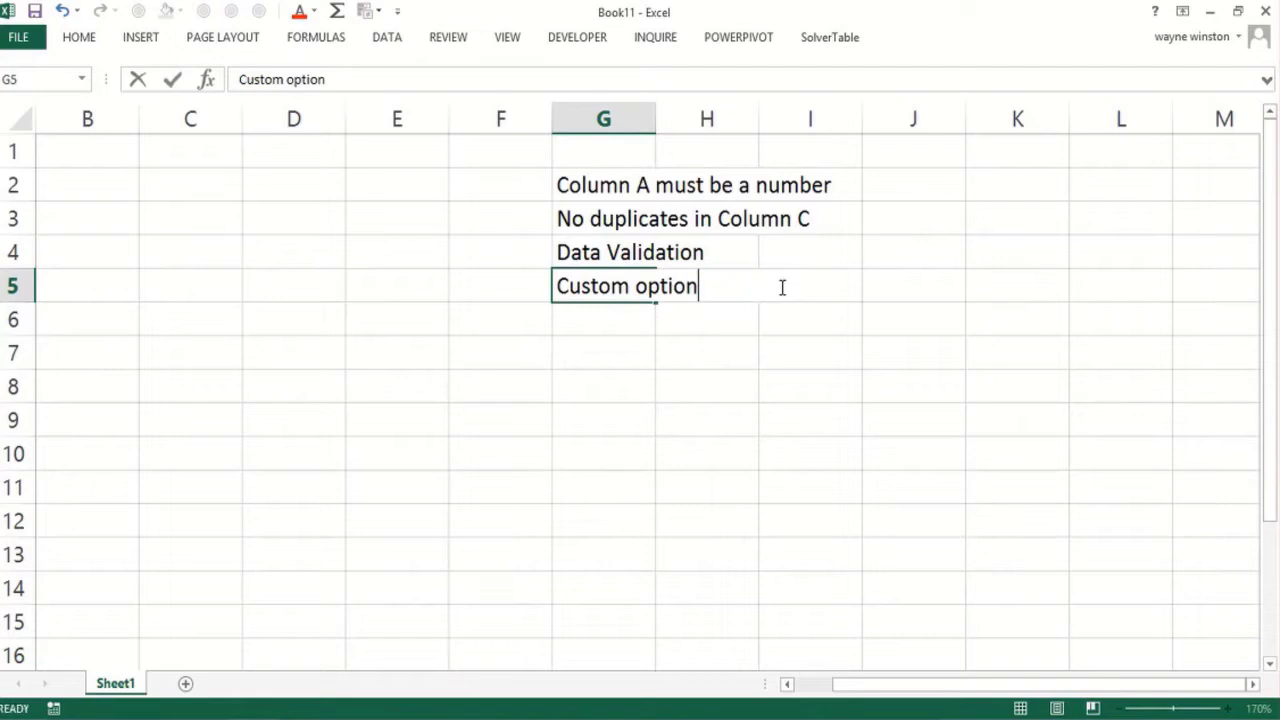
{"action": "key", "text": "Return"}
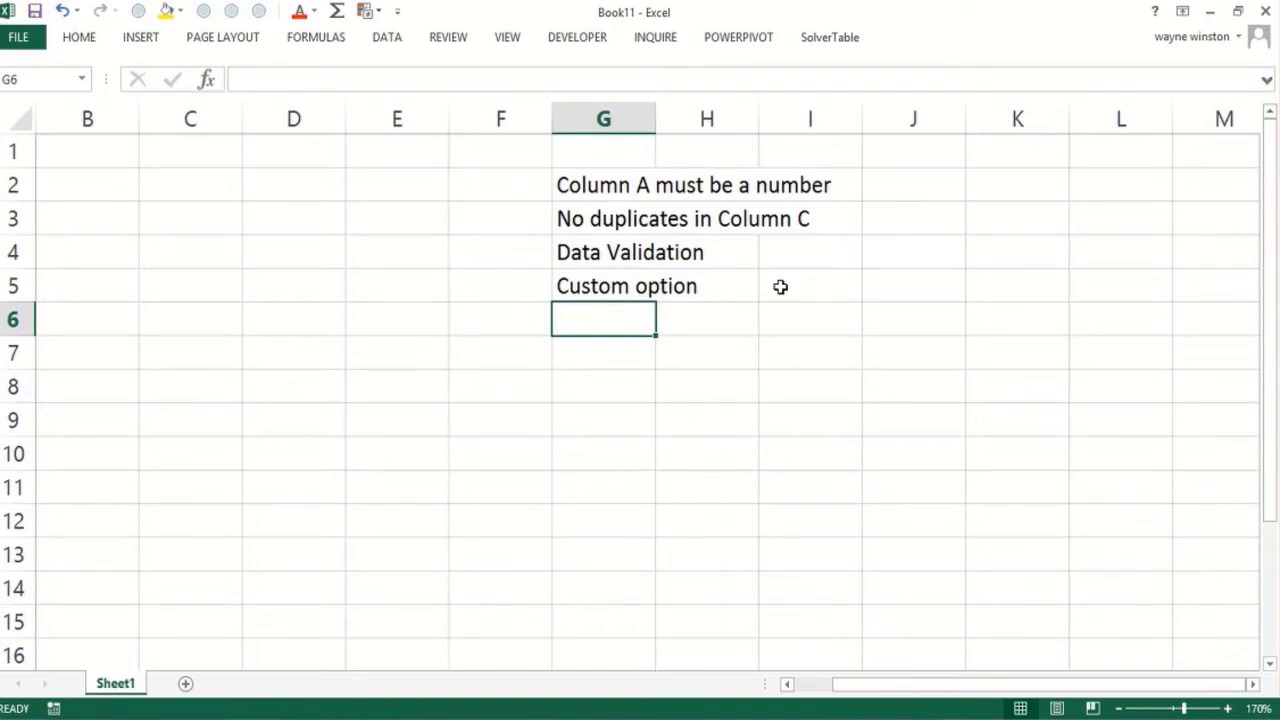
Step: Enter 12 in G7 and the formula =isnumber(G7) in G8
{"action": "key", "text": "Down"}
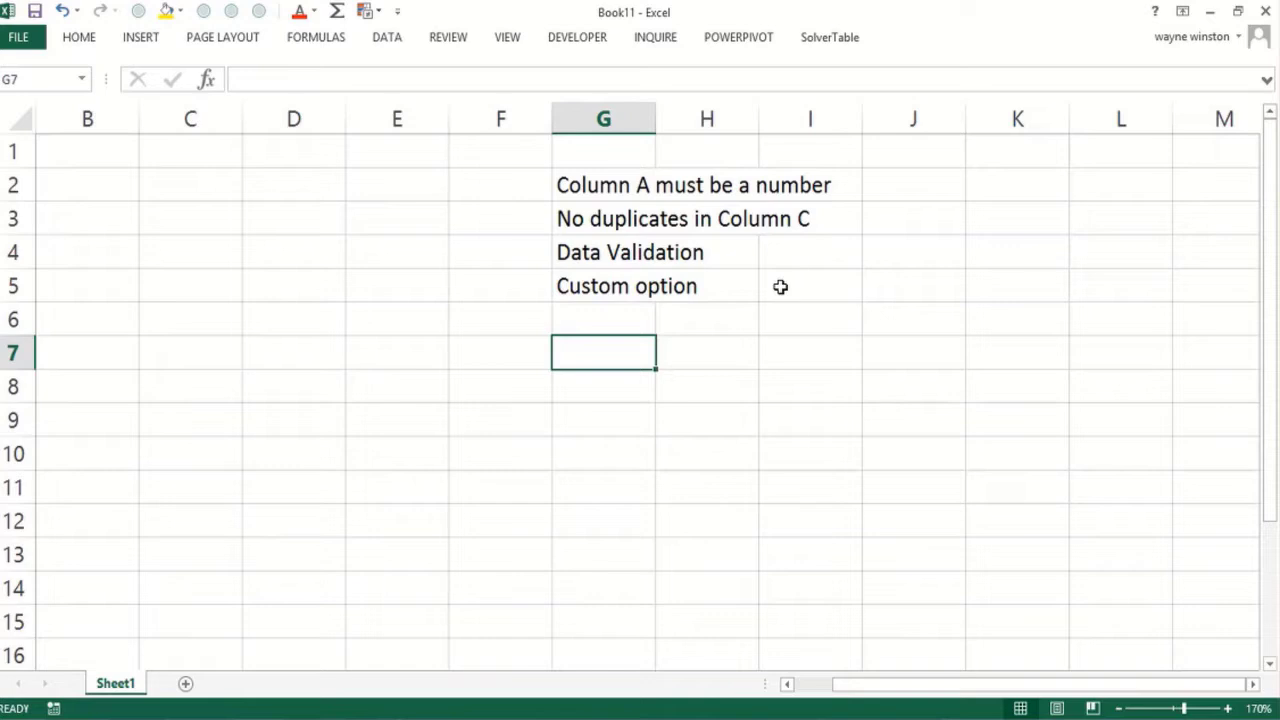
{"action": "type", "text": "12"}
{"action": "key", "text": "Return"}
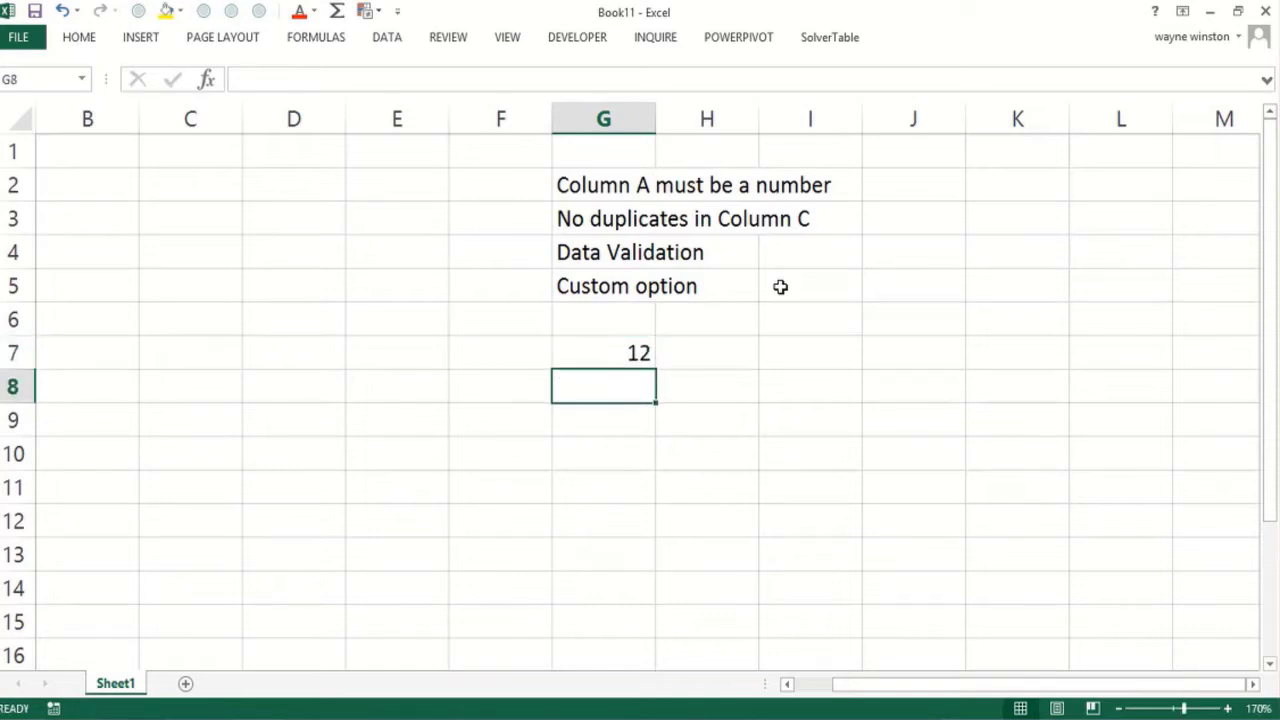
{"action": "type", "text": "=isnum"}
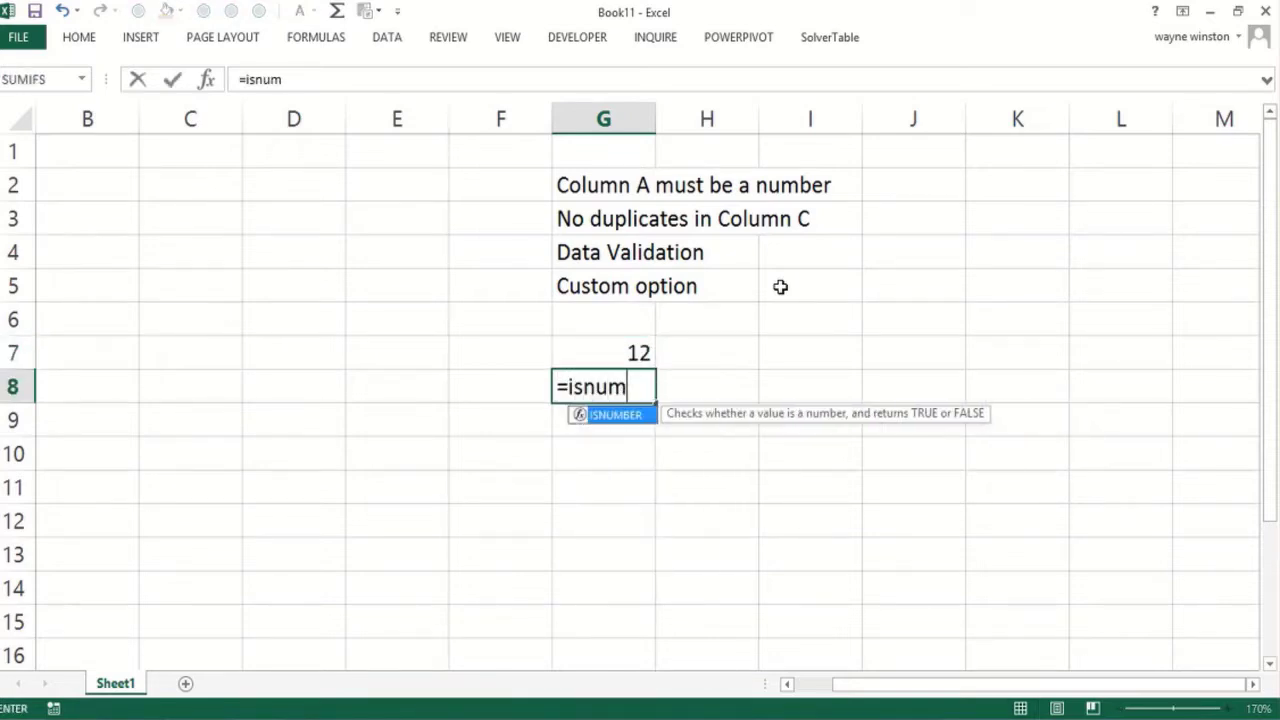
{"action": "type", "text": "ber("}
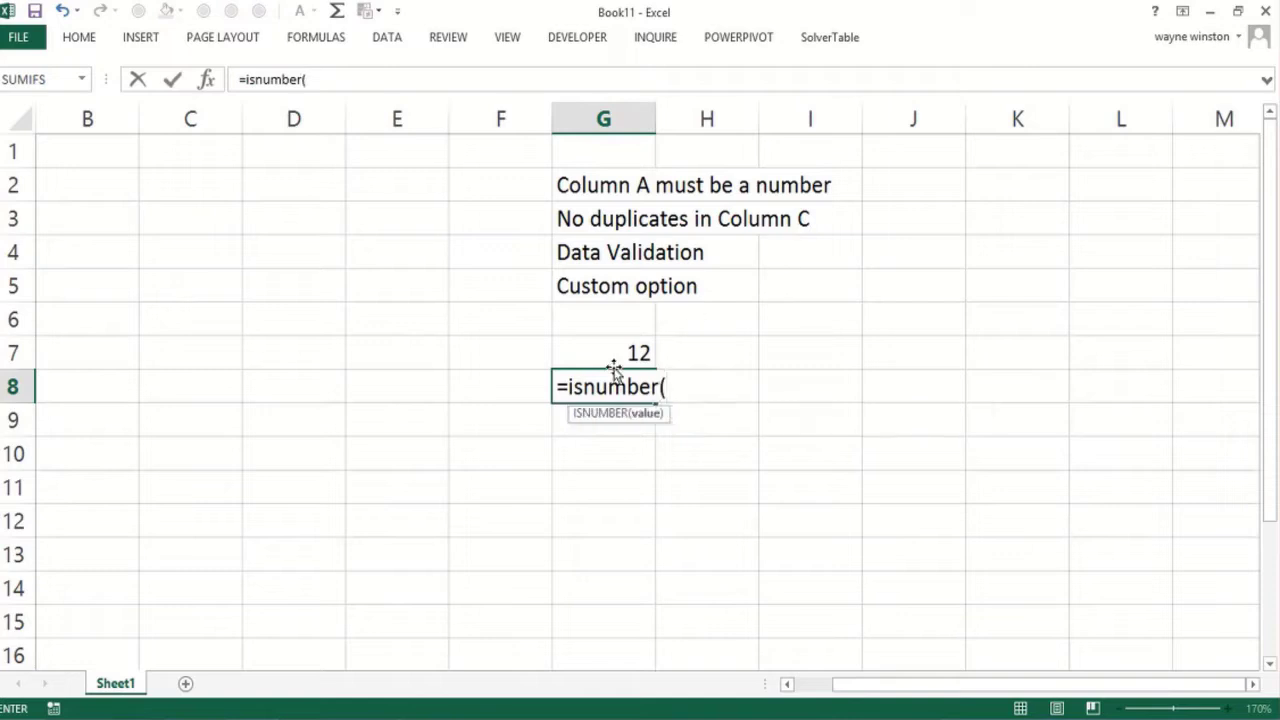
{"action": "left_click", "coordinate": [610, 360]}
{"action": "type", "text": ")"}
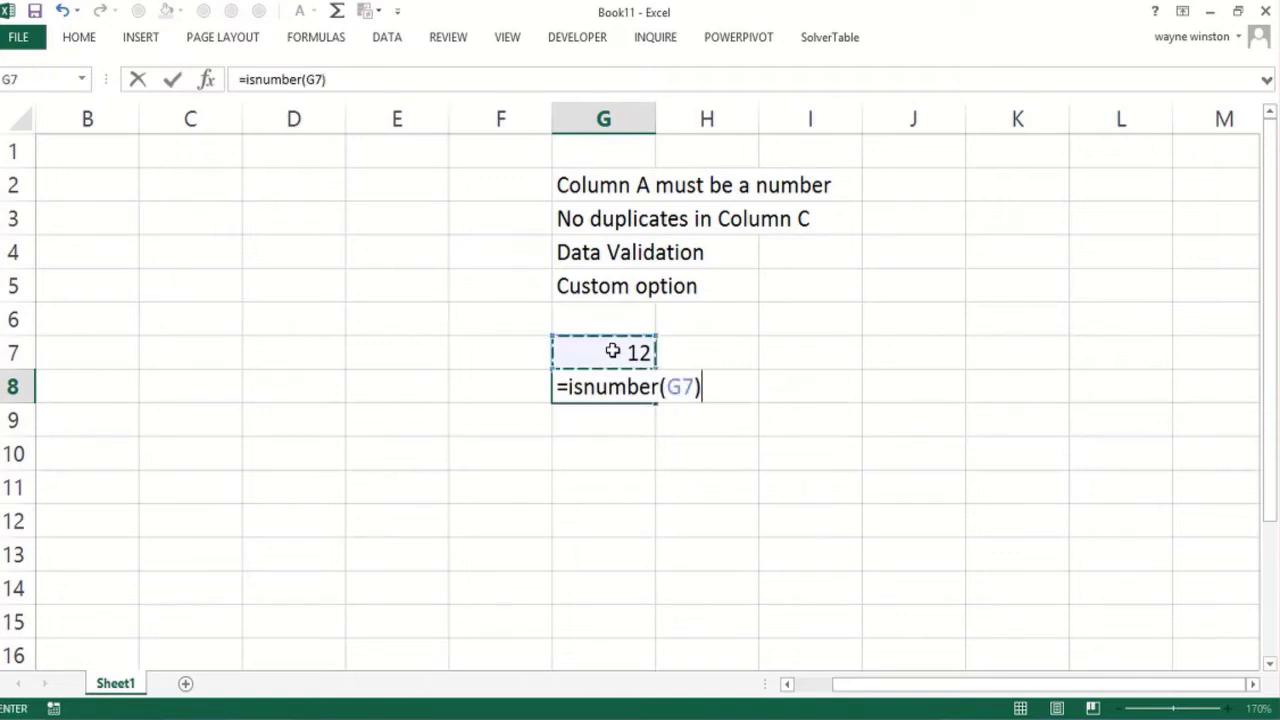
{"action": "key", "text": "Return"}
Step: Replace the value in G7 with the text "bowling" to test the ISNUMBER formula
{"action": "left_click", "coordinate": [622, 358]}
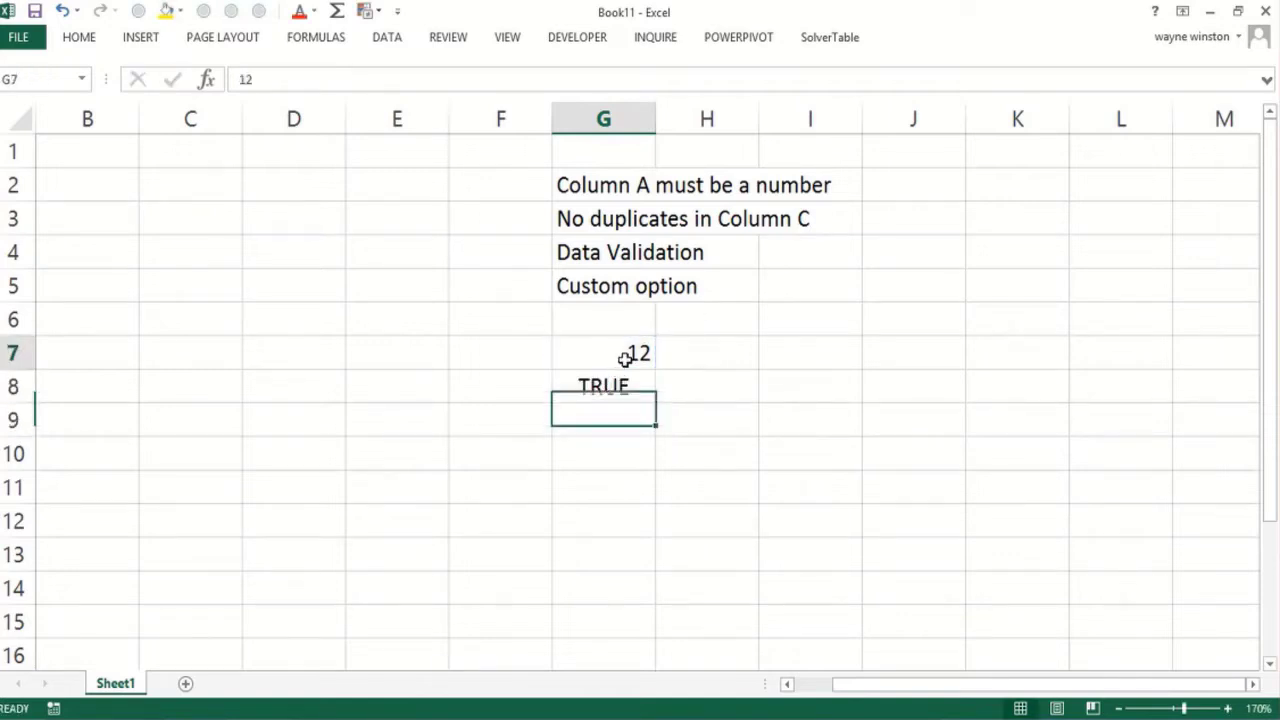
{"action": "type", "text": "bowling"}
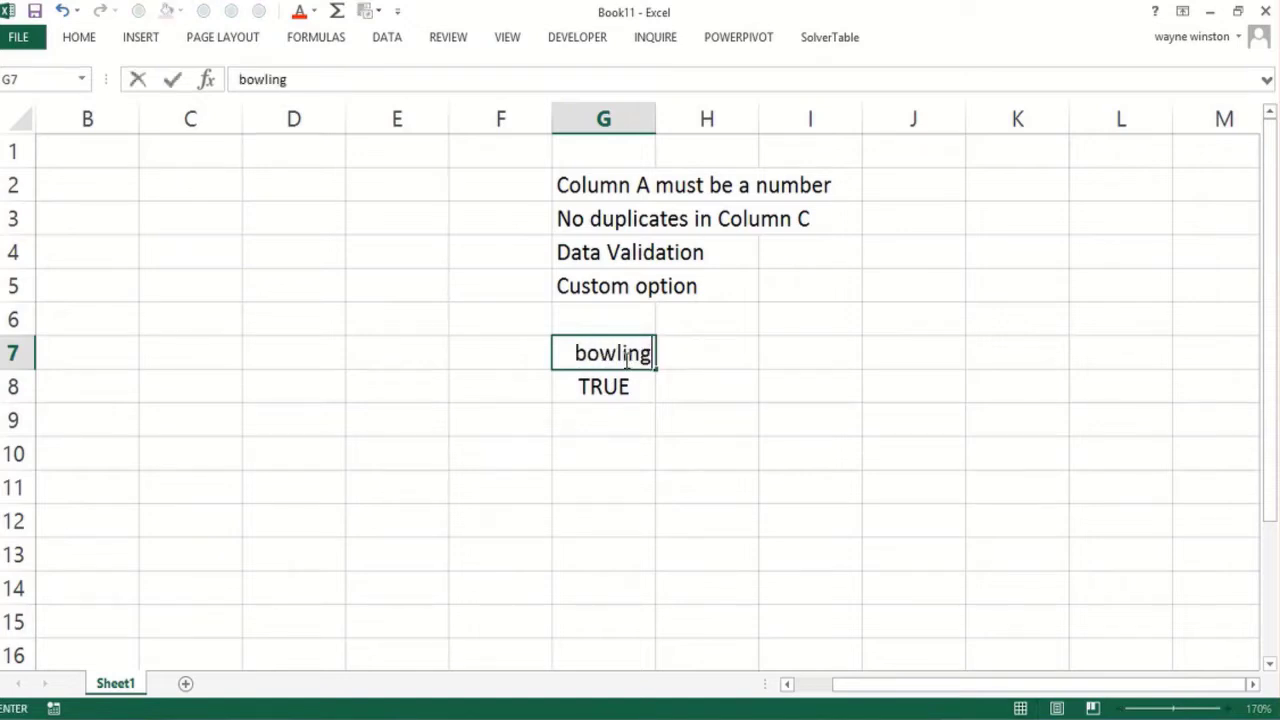
{"action": "key", "text": "Return"}
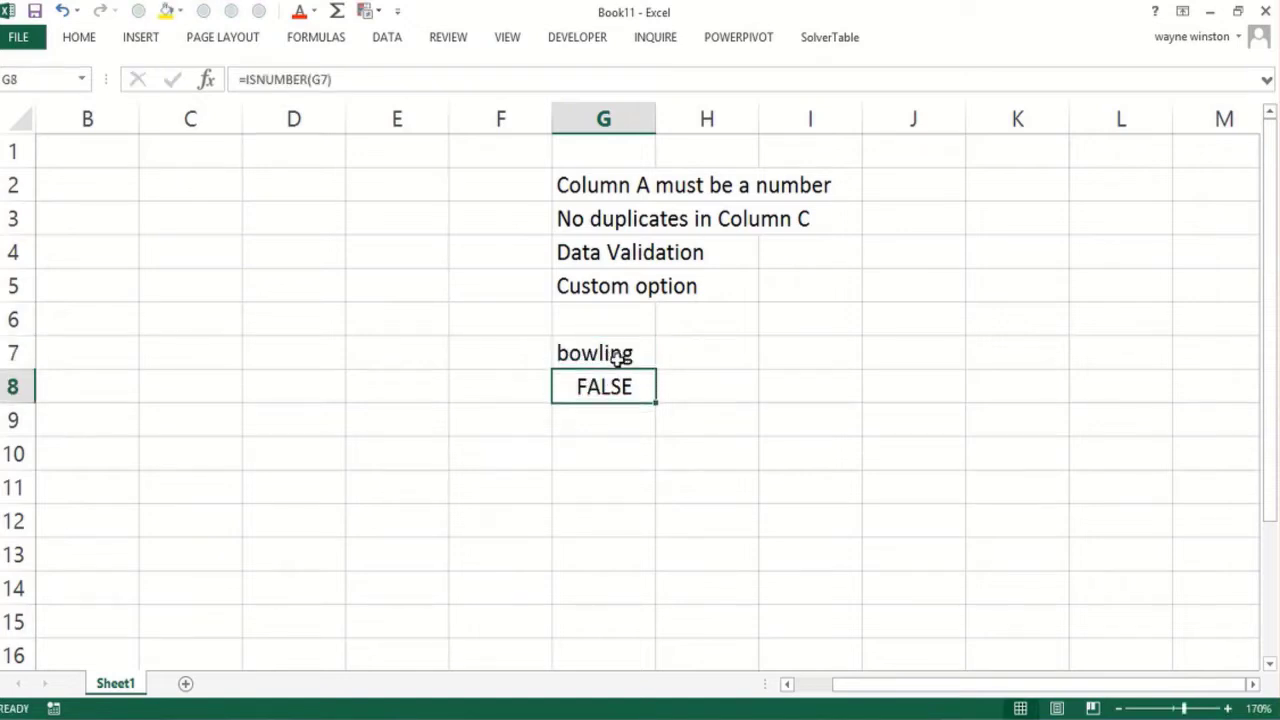
{"action": "key", "text": "Down"}
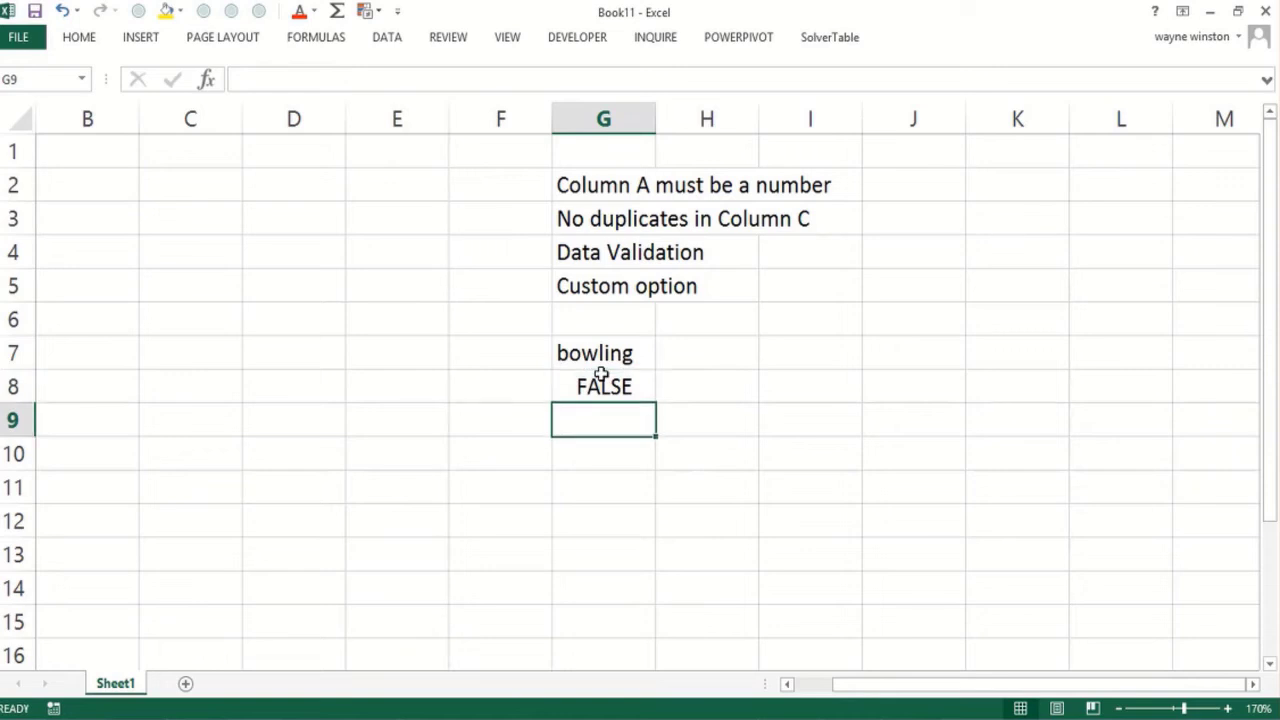
Step: Start a data validation rule for the whole of column A and set its allowed criteria to Custom
{"action": "key", "text": "Left"}
{"action": "key", "text": "Left"}
{"action": "key", "text": "Left"}
{"action": "key", "text": "Left"}
{"action": "key", "text": "Left"}
{"action": "key", "text": "Left"}
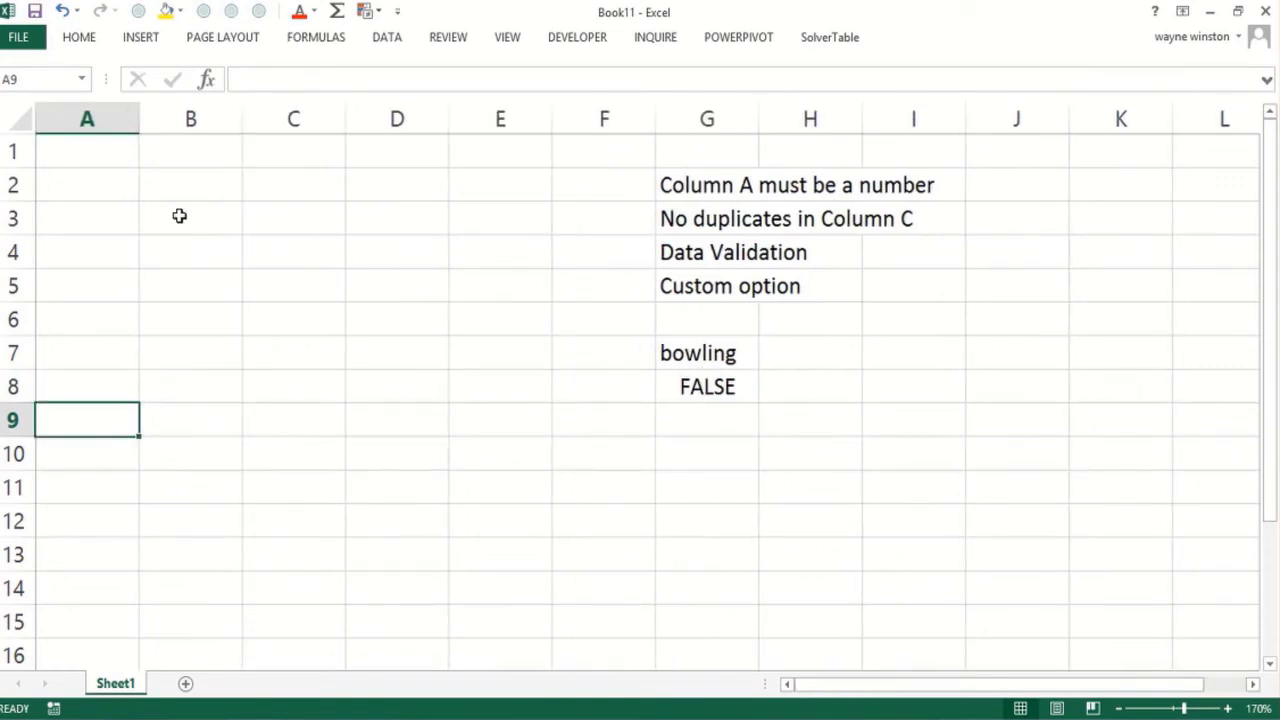
{"action": "left_click", "coordinate": [177, 214]}
{"action": "left_click", "coordinate": [116, 119]}
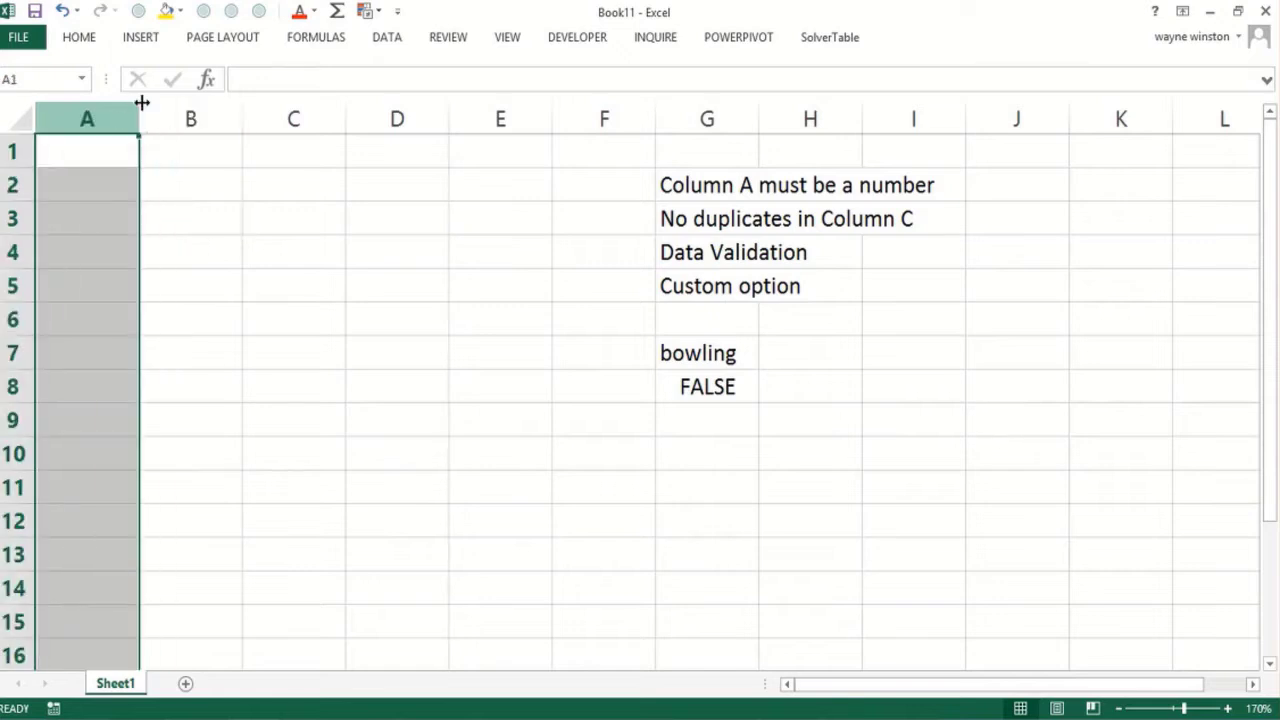
{"action": "left_click", "coordinate": [386, 38]}
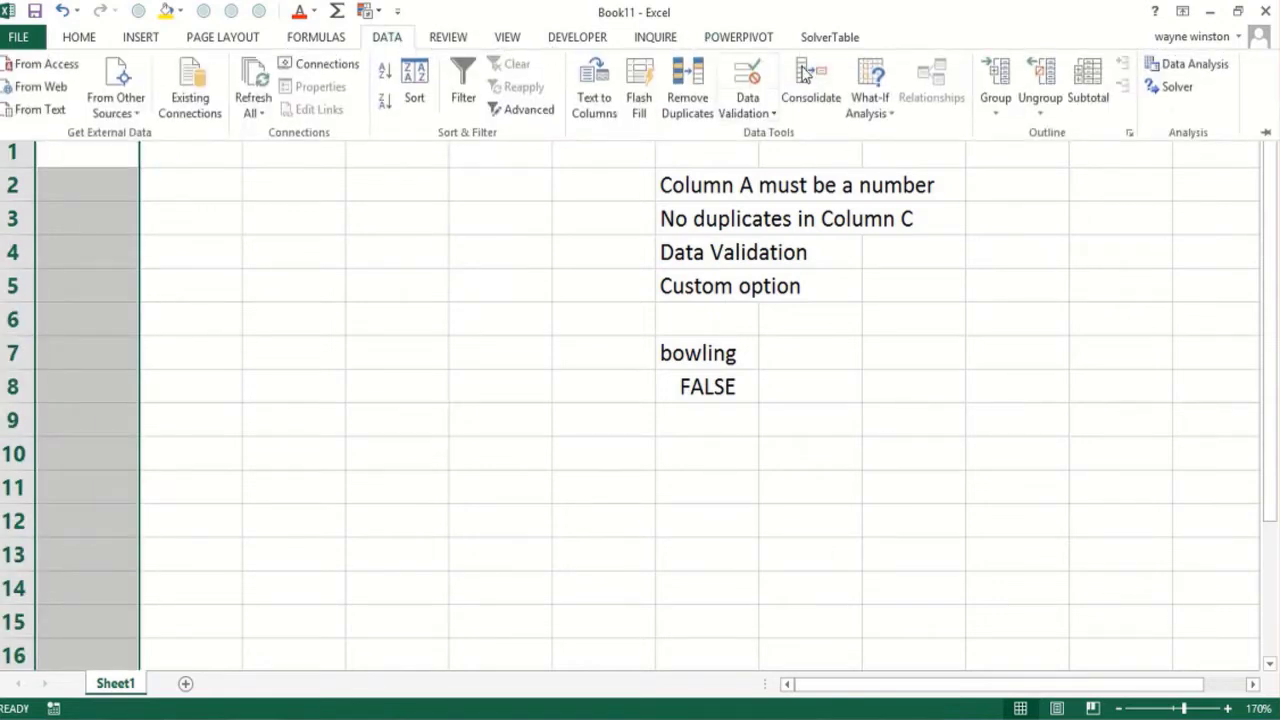
{"action": "left_click", "coordinate": [747, 88]}
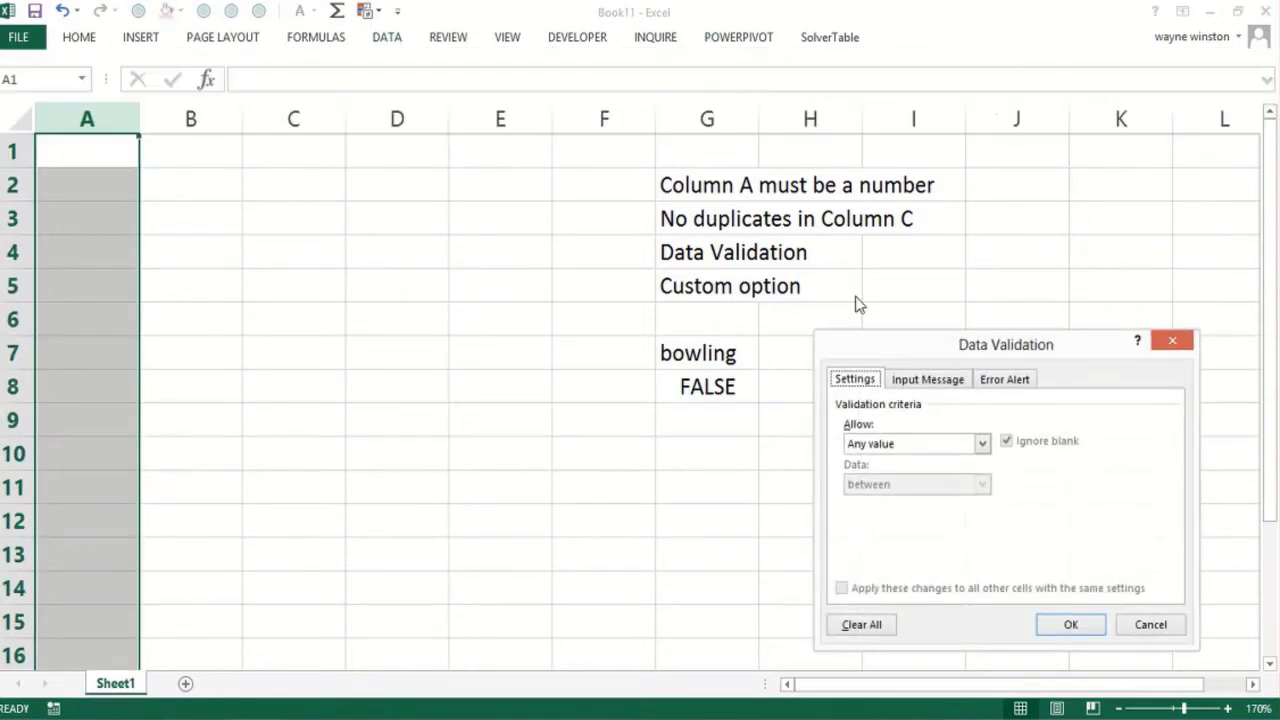
{"action": "left_click", "coordinate": [981, 444]}
{"action": "left_click", "coordinate": [877, 568]}
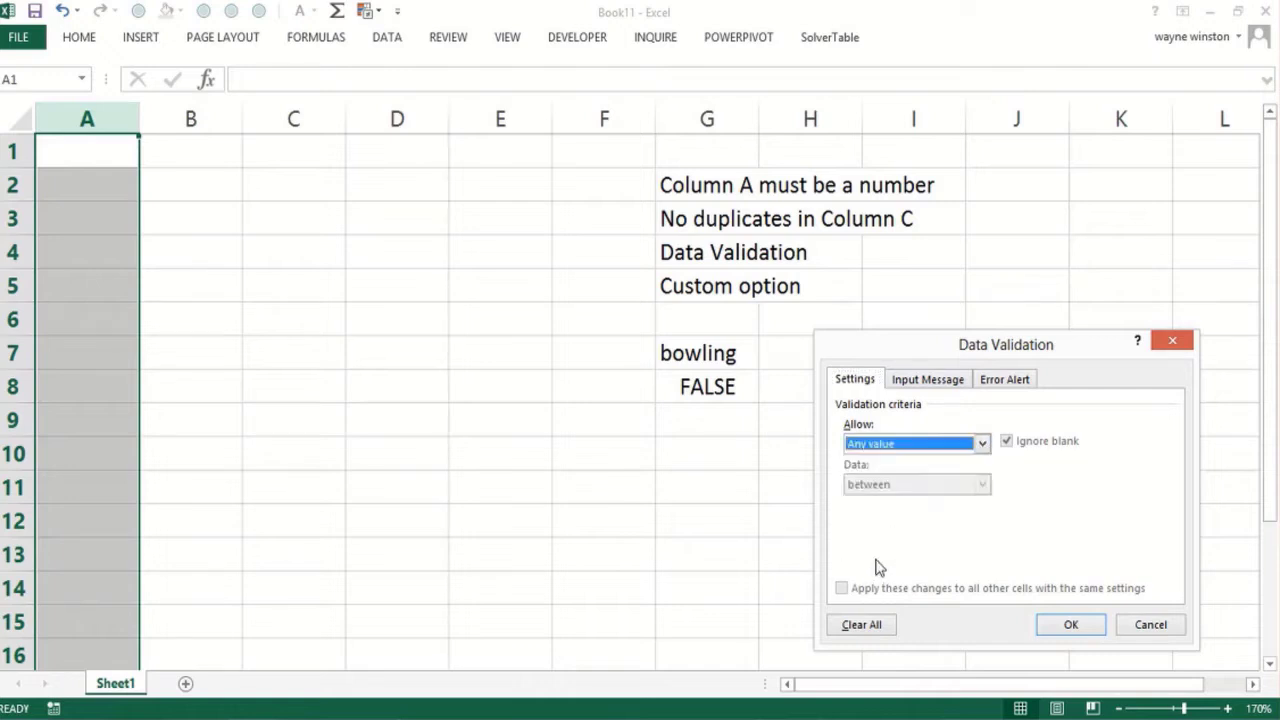
{"action": "left_click", "coordinate": [951, 454]}
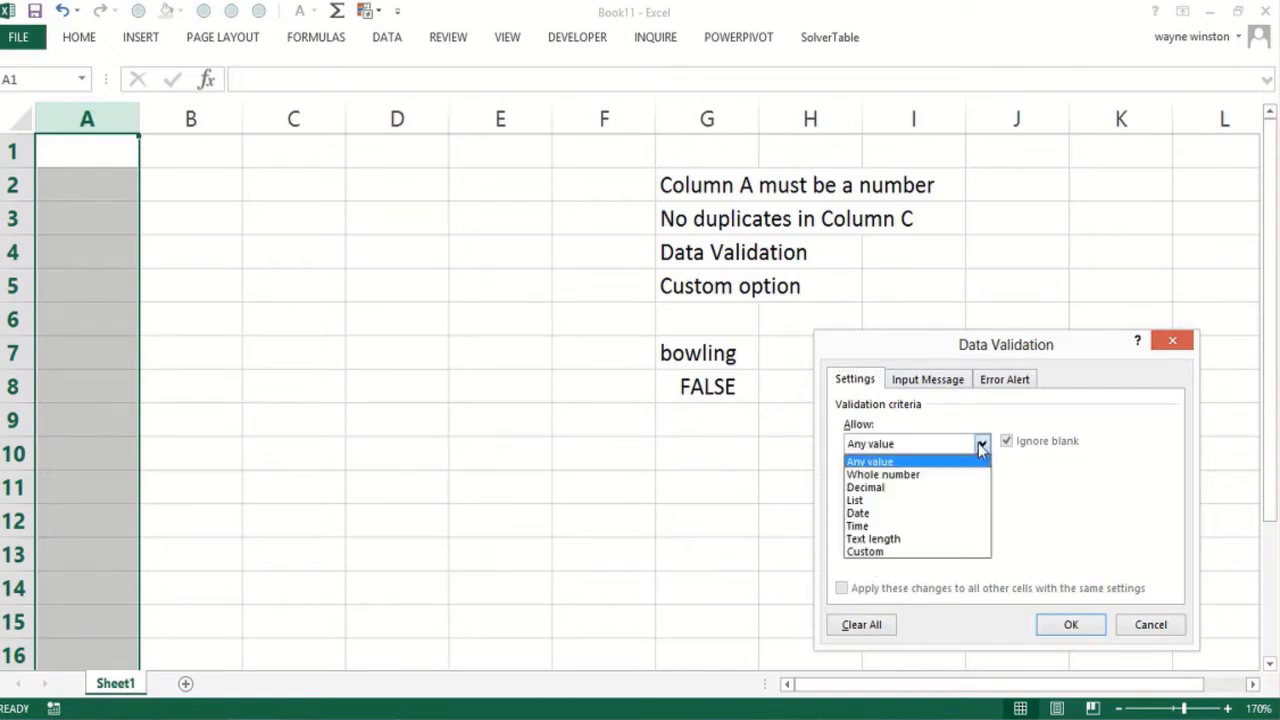
{"action": "left_click", "coordinate": [882, 553]}
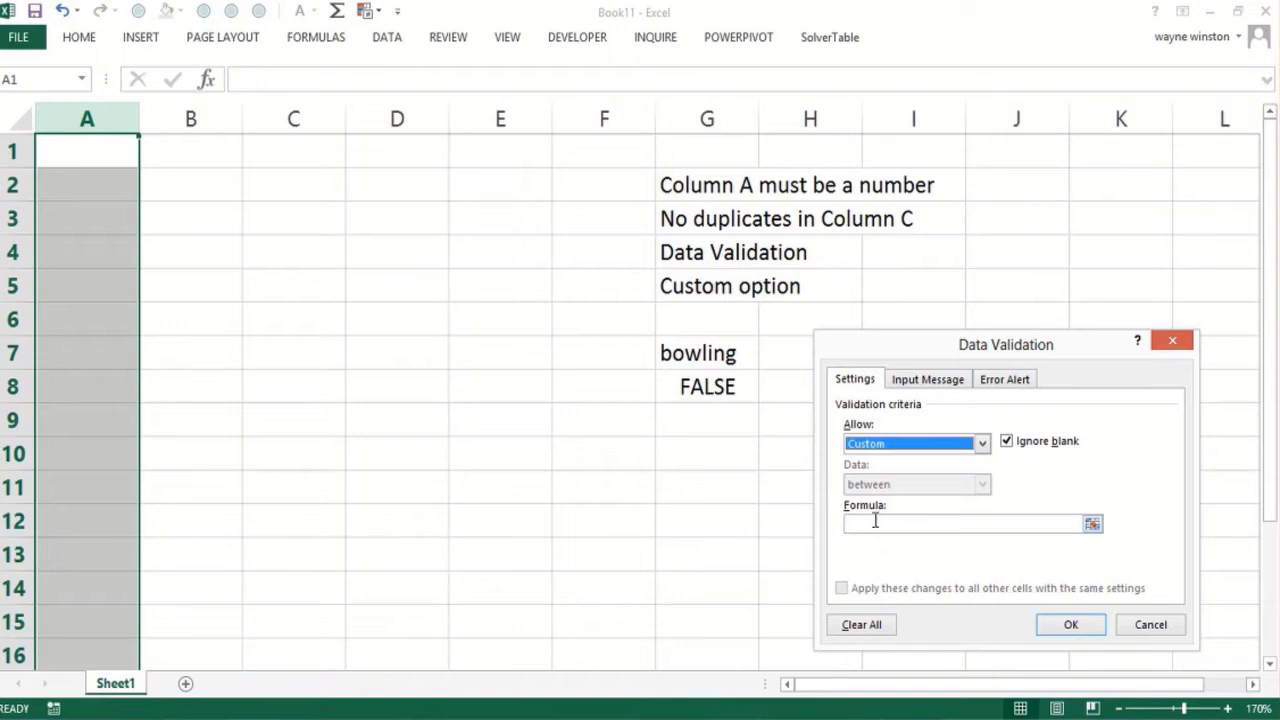
Step: Set the validation formula to =isnumber(a1) and apply the rule to column A
{"action": "left_click", "coordinate": [874, 522]}
{"action": "type", "text": "="}
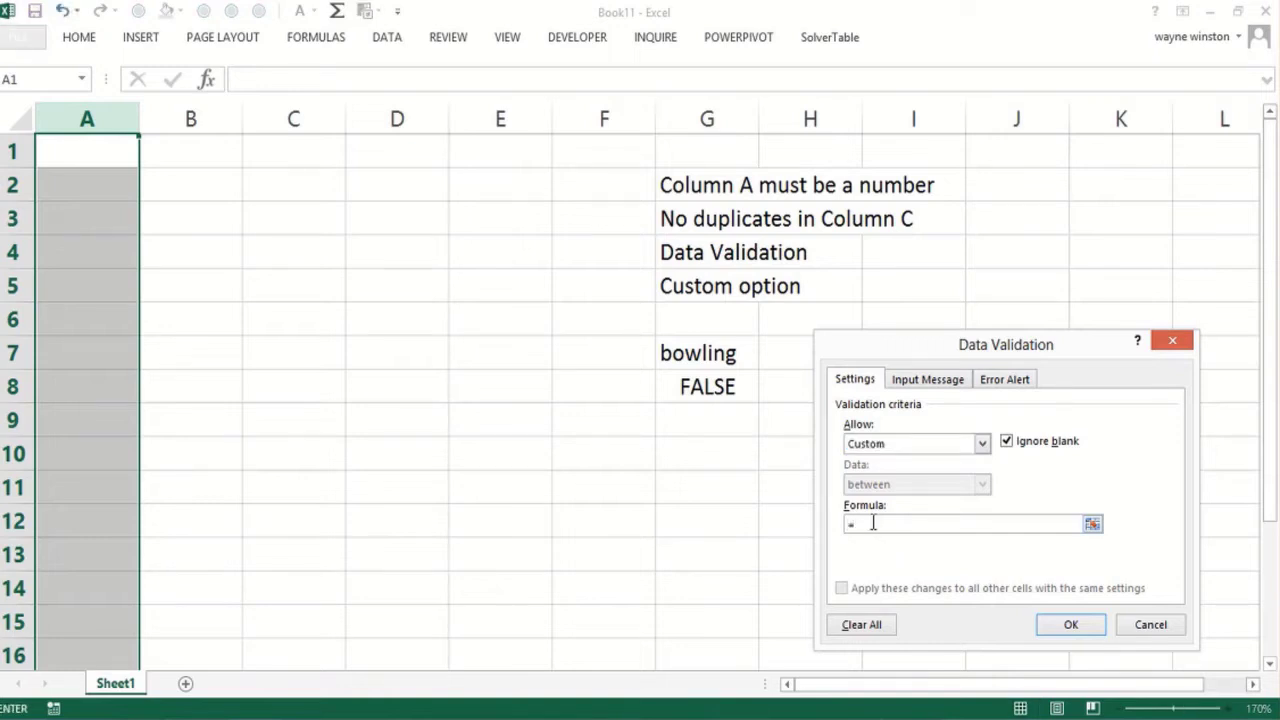
{"action": "type", "text": "isnumber(a1)"}
{"action": "left_click", "coordinate": [1070, 626]}
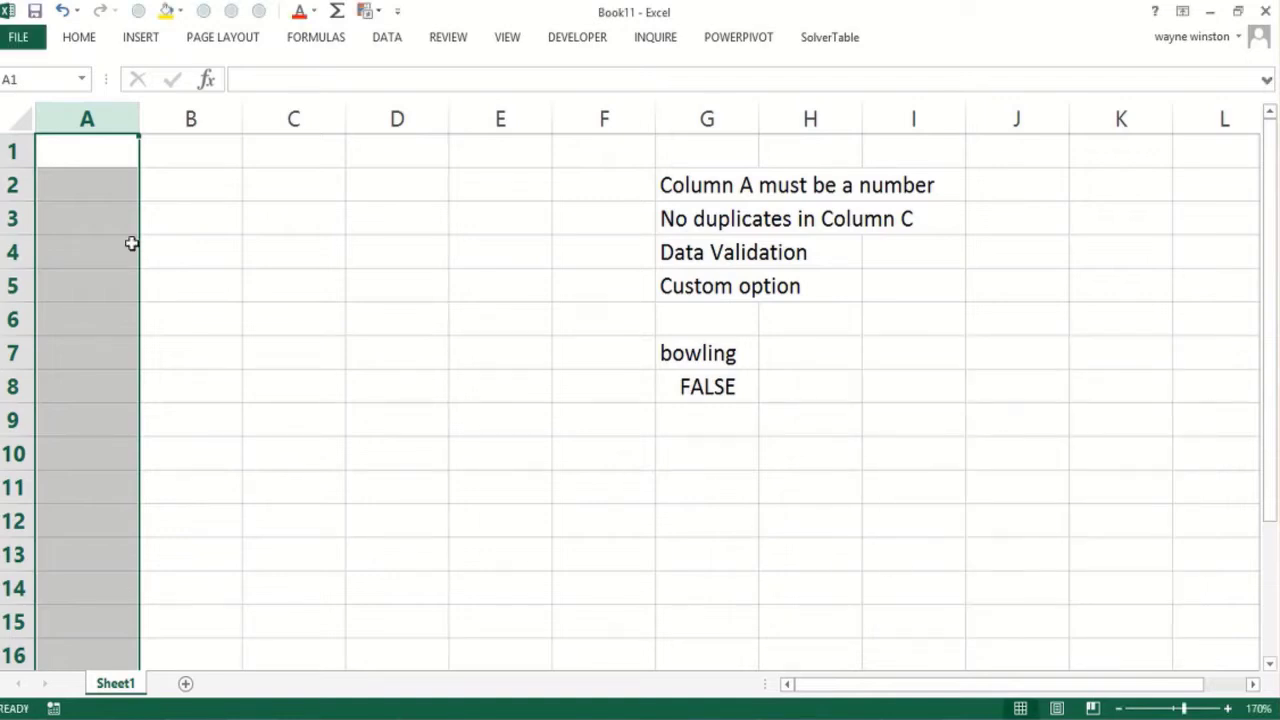
Step: Enter 35 in cell A1 to test the number rule
{"action": "double_click", "coordinate": [87, 151]}
{"action": "type", "text": "35"}
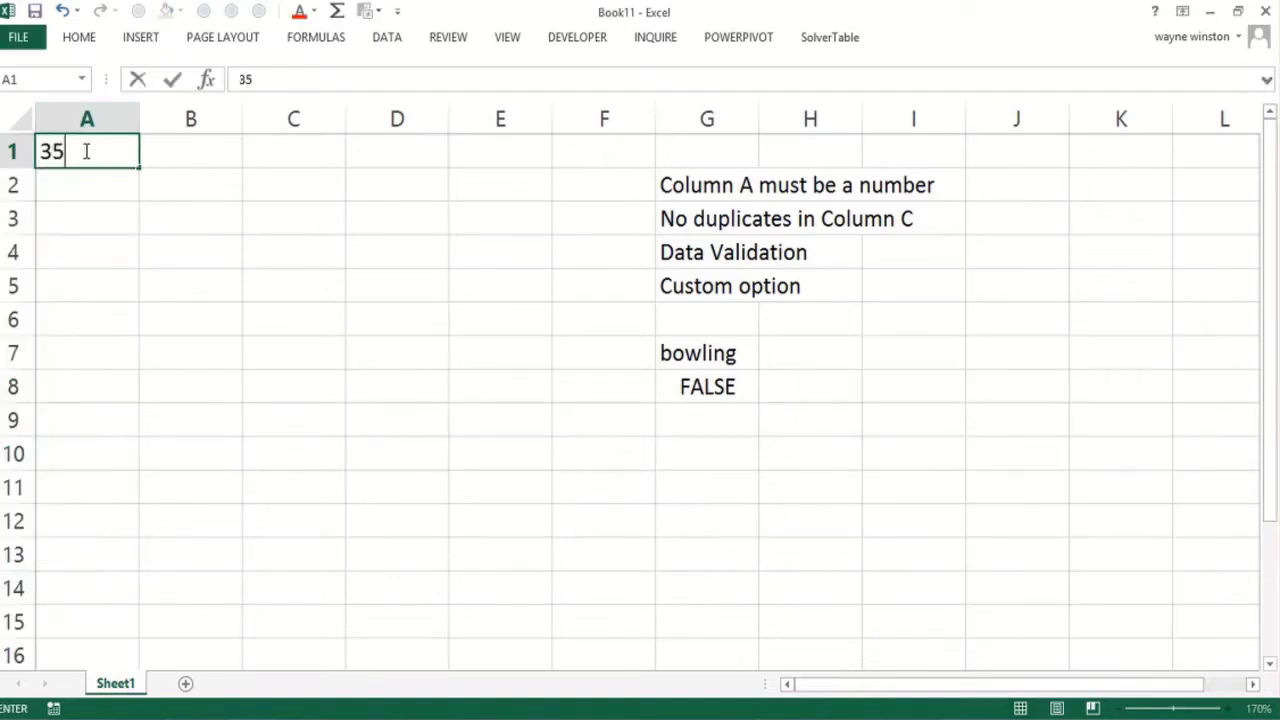
{"action": "key", "text": "Return"}
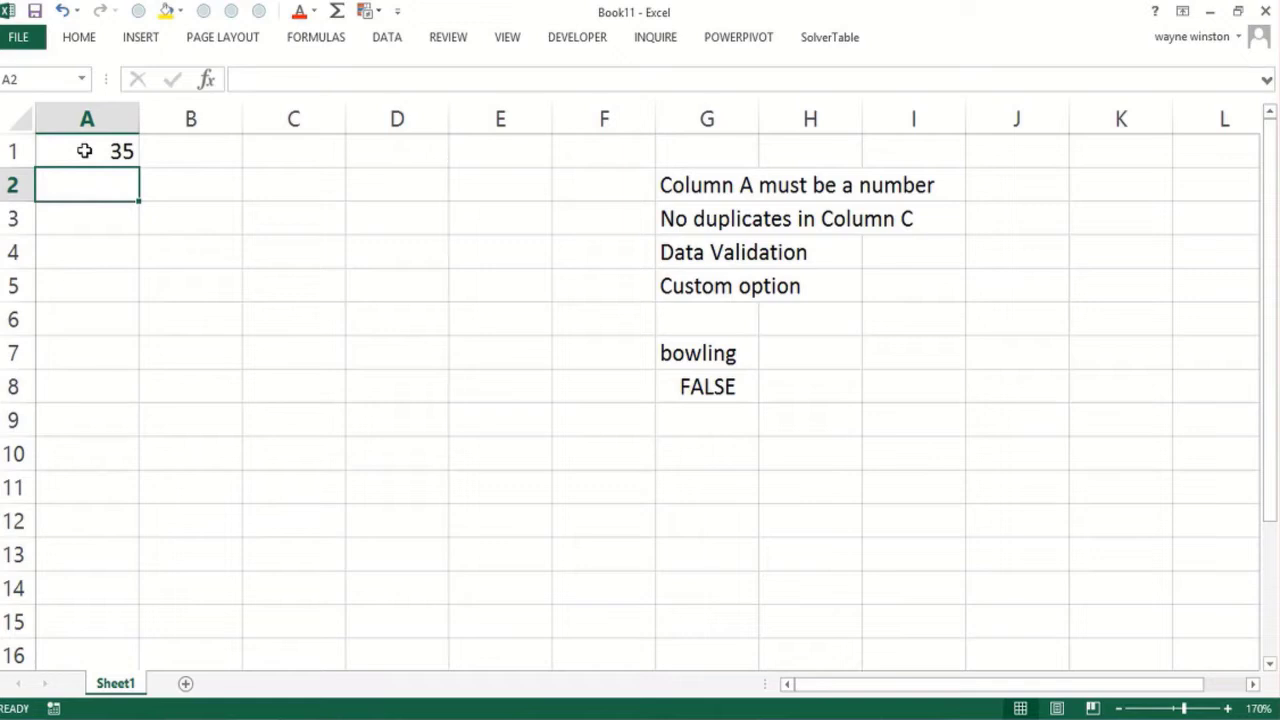
Step: Try to enter a first name as text in cell A2, then cancel the entry
{"action": "type", "text": "Joi"}
{"action": "key", "text": "BackSpace"}
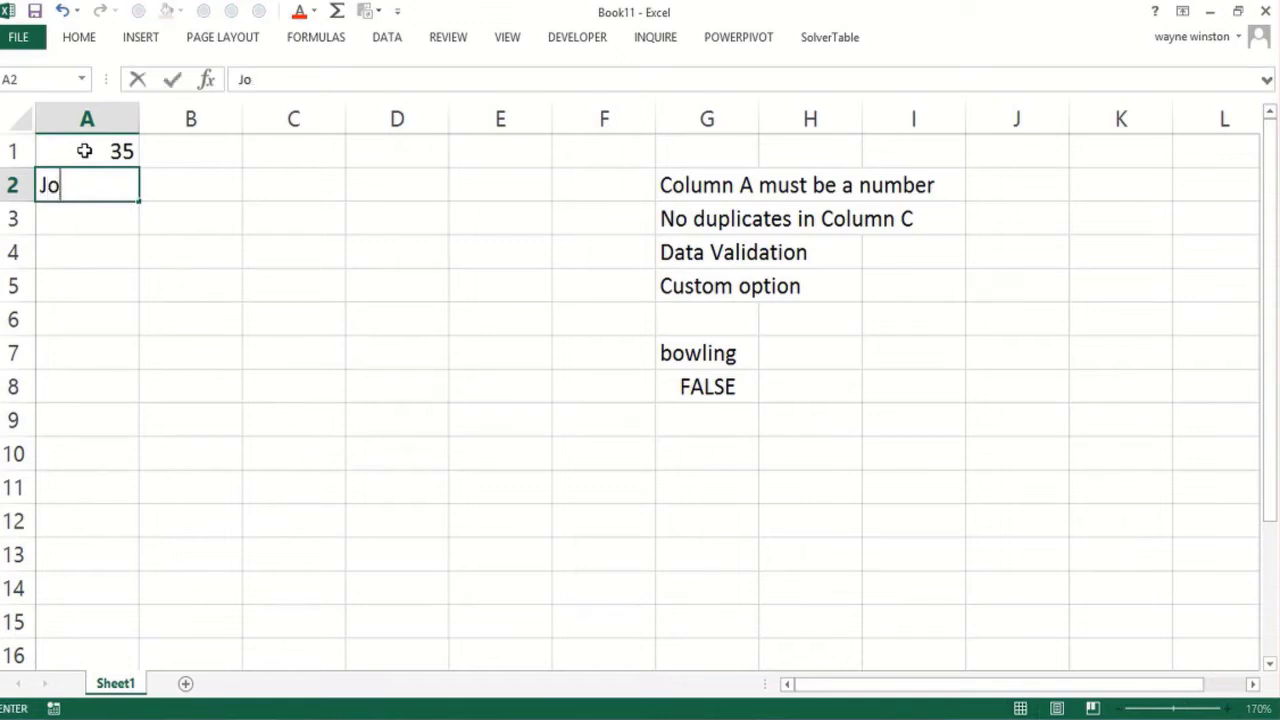
{"action": "type", "text": "hn"}
{"action": "key", "text": "Return"}
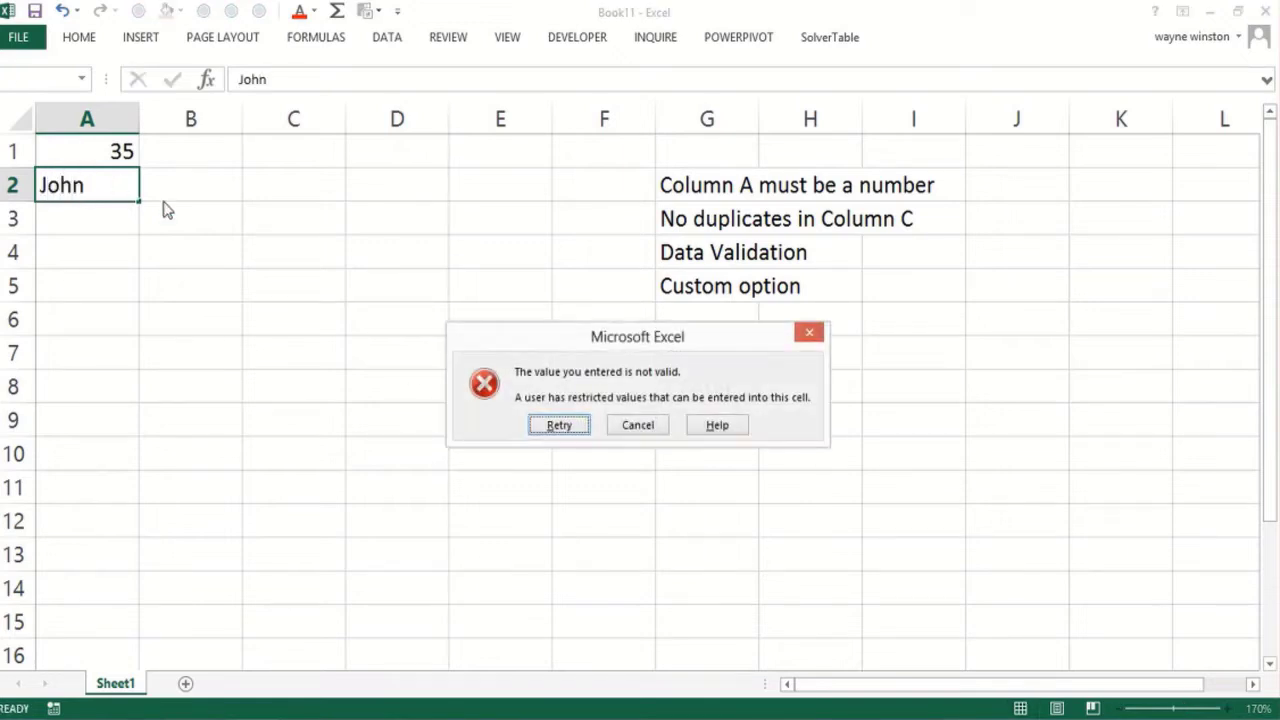
{"action": "key", "text": "Escape"}
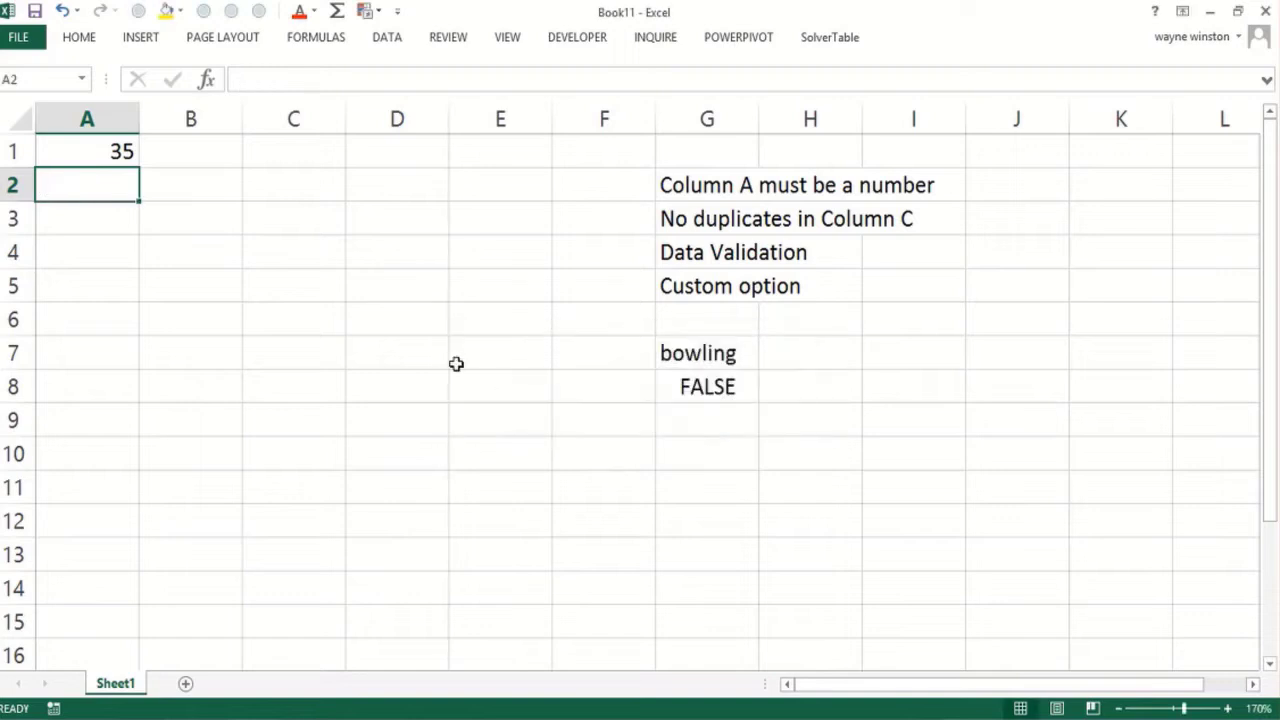
Step: Inspect the data validation formula applied to cell A2 and close the settings without changes
{"action": "left_click", "coordinate": [392, 40]}
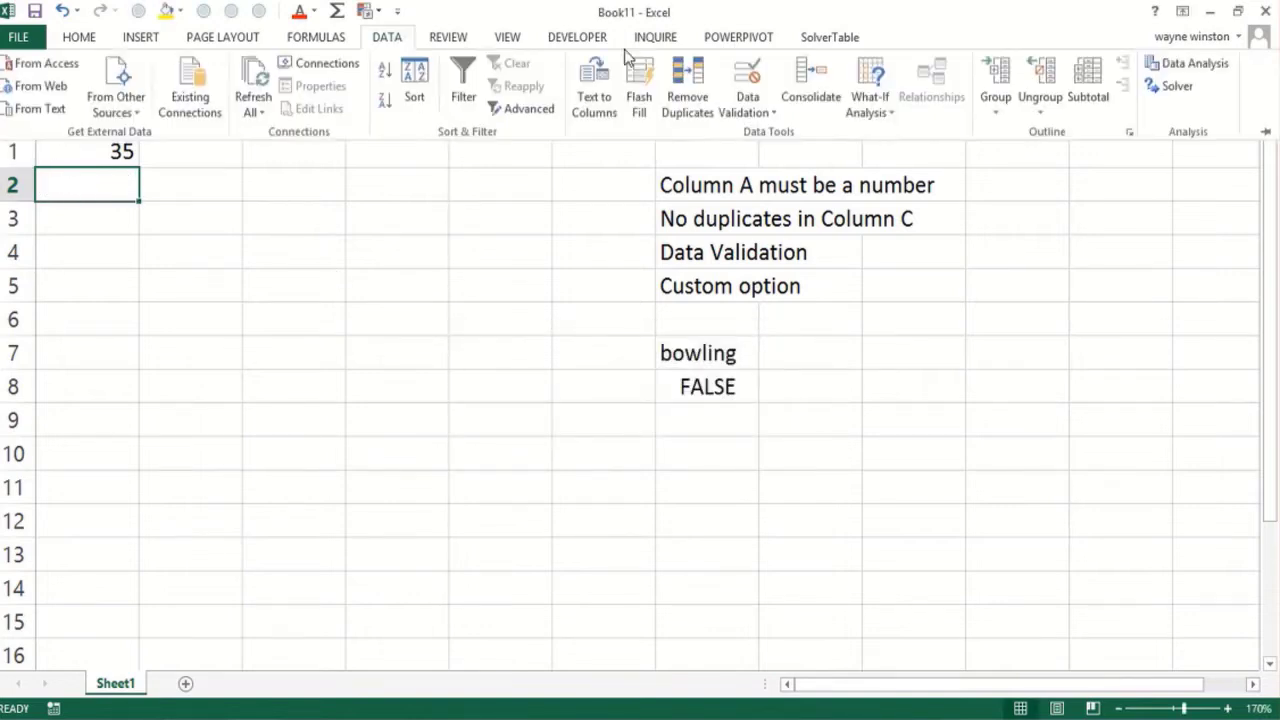
{"action": "left_click", "coordinate": [748, 106]}
{"action": "left_click", "coordinate": [742, 140]}
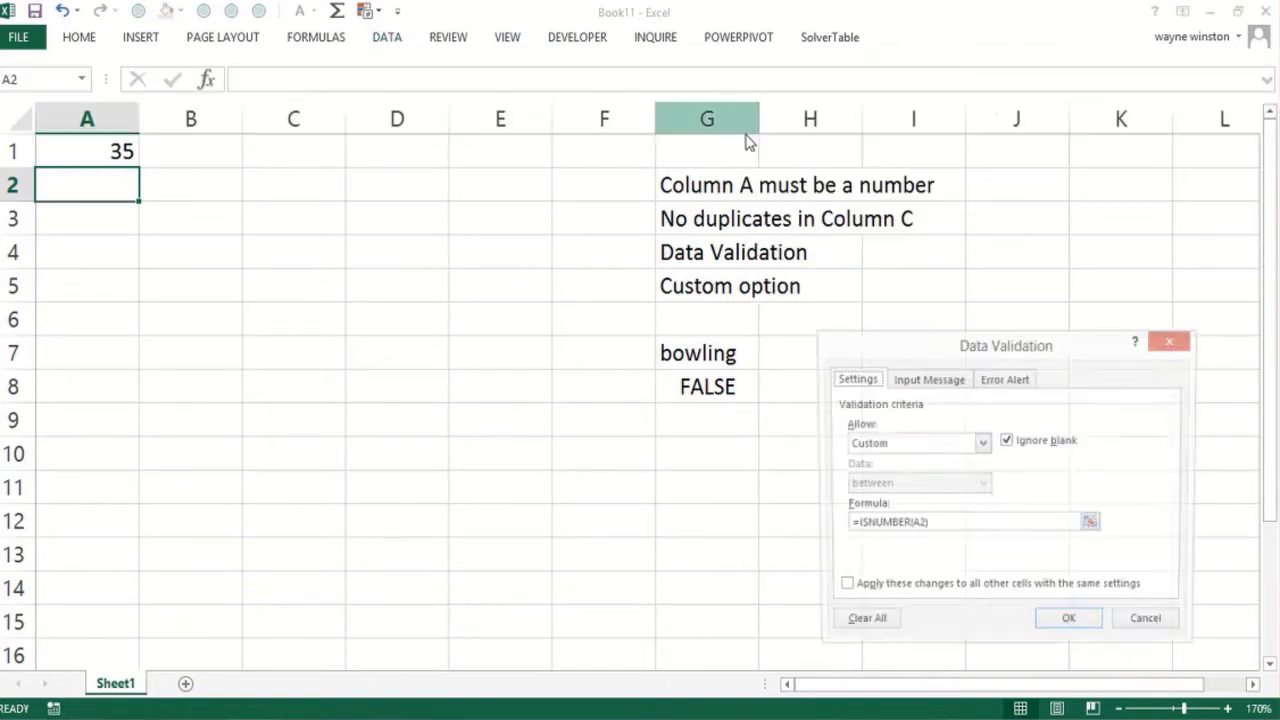
{"action": "left_click", "coordinate": [1174, 342]}
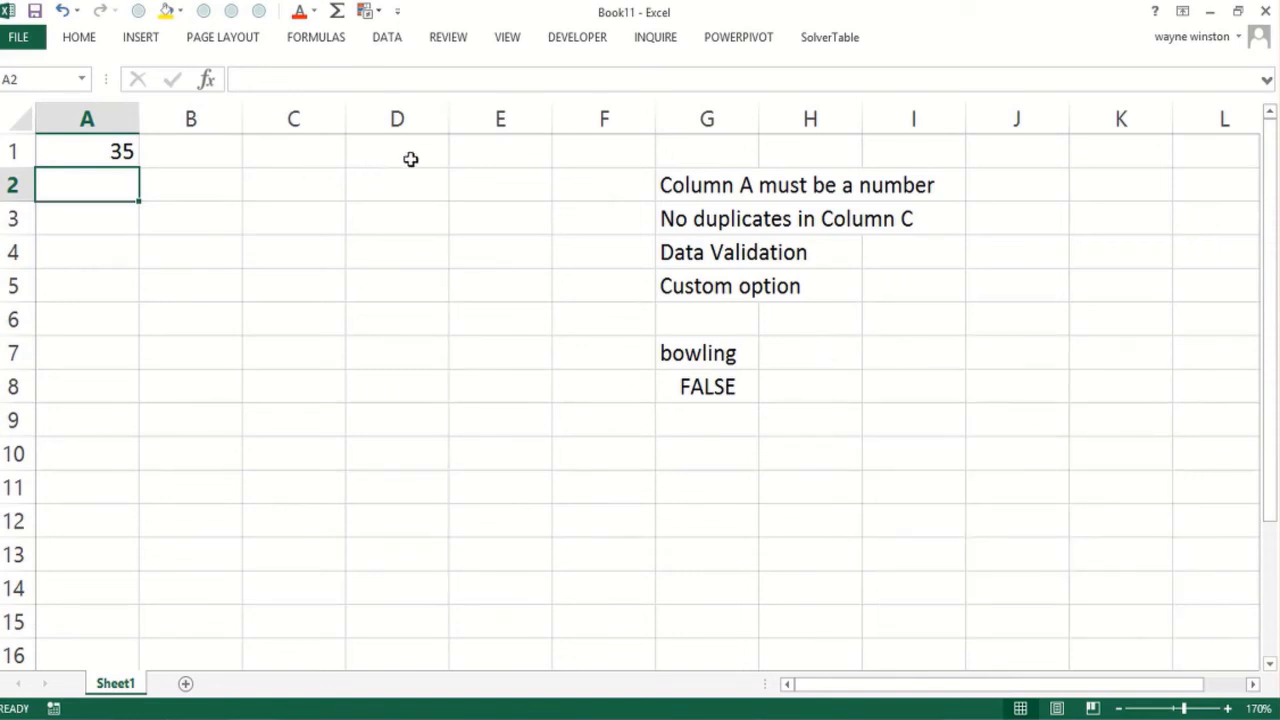
Step: Enter the formula =countif($C$1:C1,C1)=1 as plain text in cell E1
{"action": "left_click", "coordinate": [469, 158]}
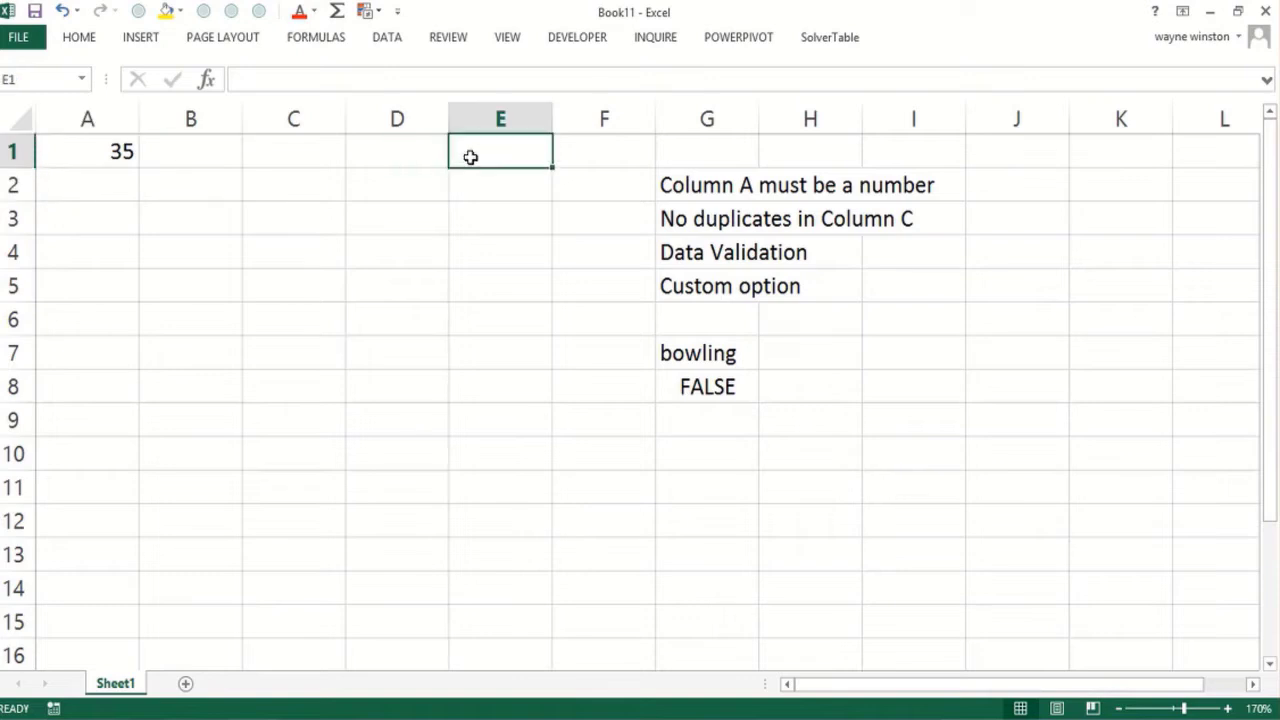
{"action": "type", "text": "'="}
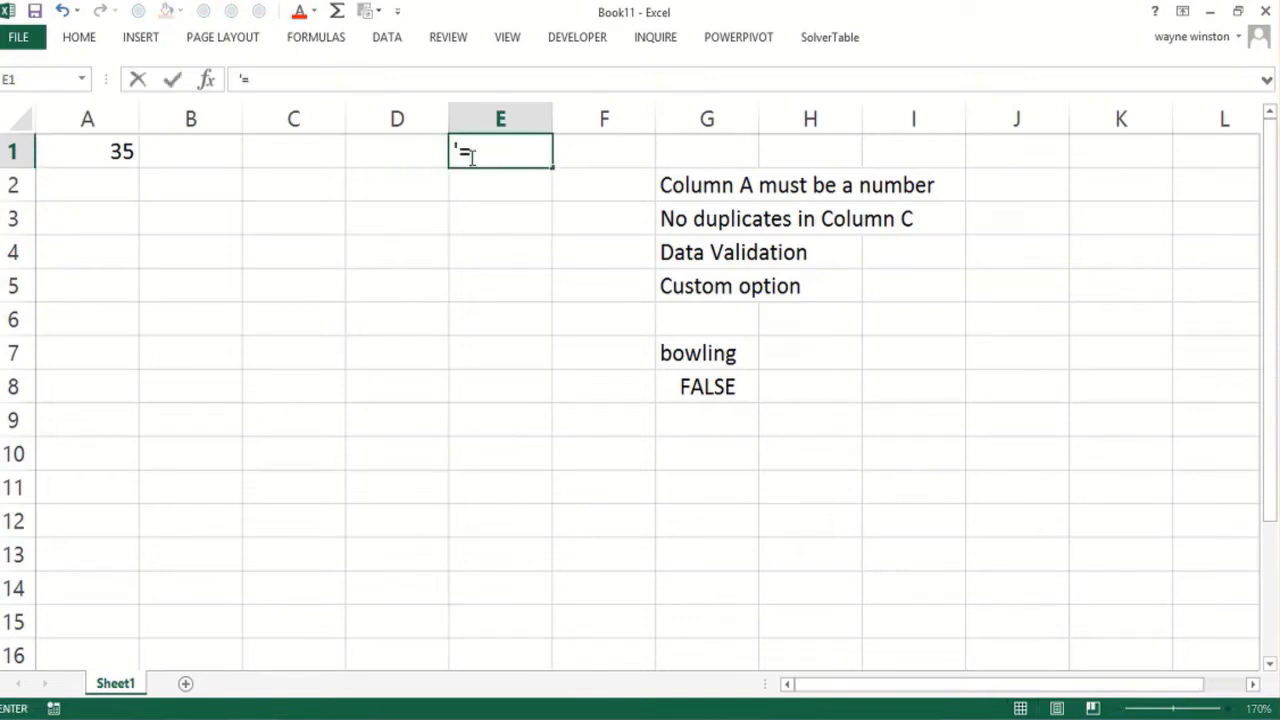
{"action": "type", "text": "countif($C$1"}
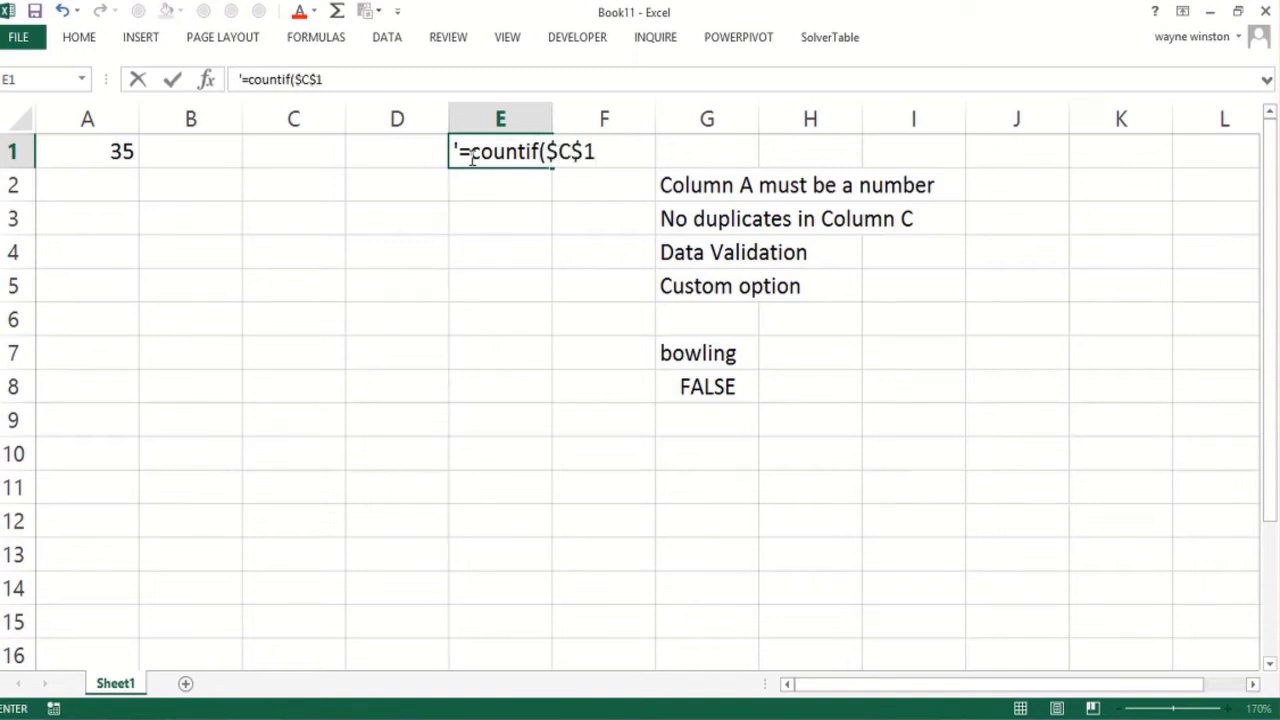
{"action": "type", "text": ":C1,C1)="}
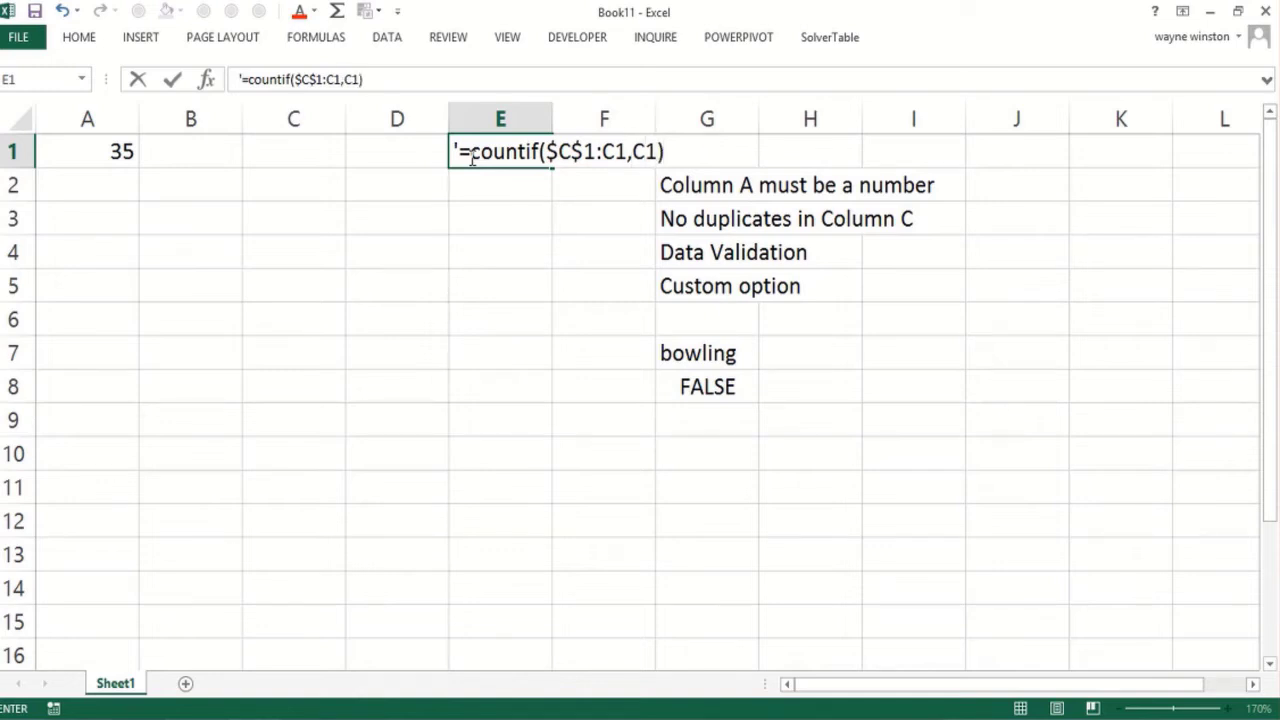
{"action": "type", "text": "1"}
{"action": "key", "text": "Return"}
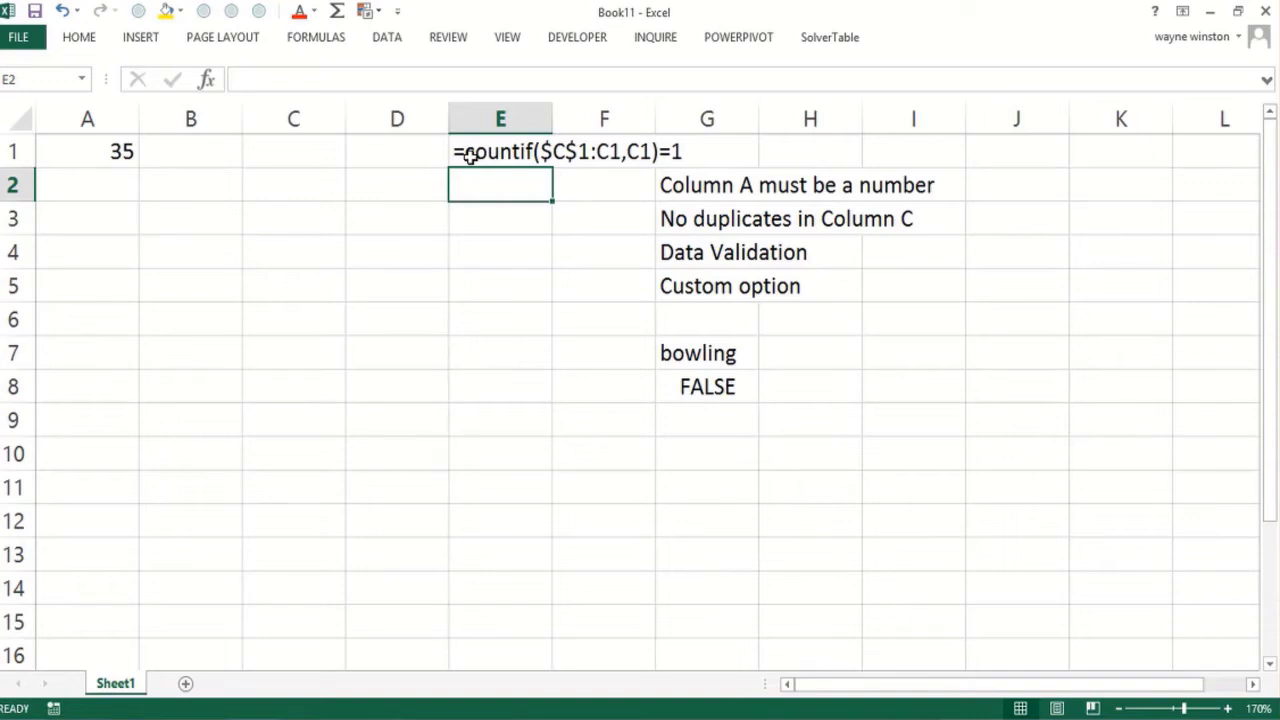
Step: Open the data validation settings for the whole of column C and allow Custom criteria
{"action": "left_click", "coordinate": [494, 251]}
{"action": "left_click", "coordinate": [312, 118]}
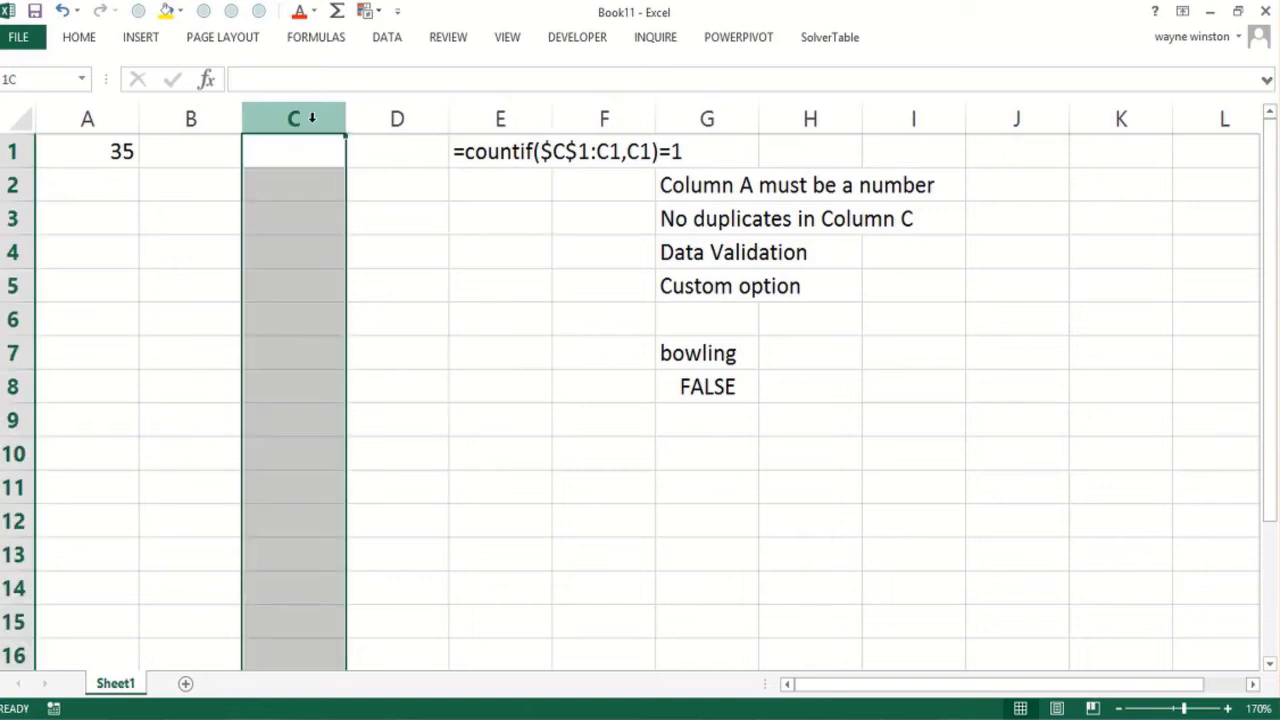
{"action": "left_click", "coordinate": [403, 42]}
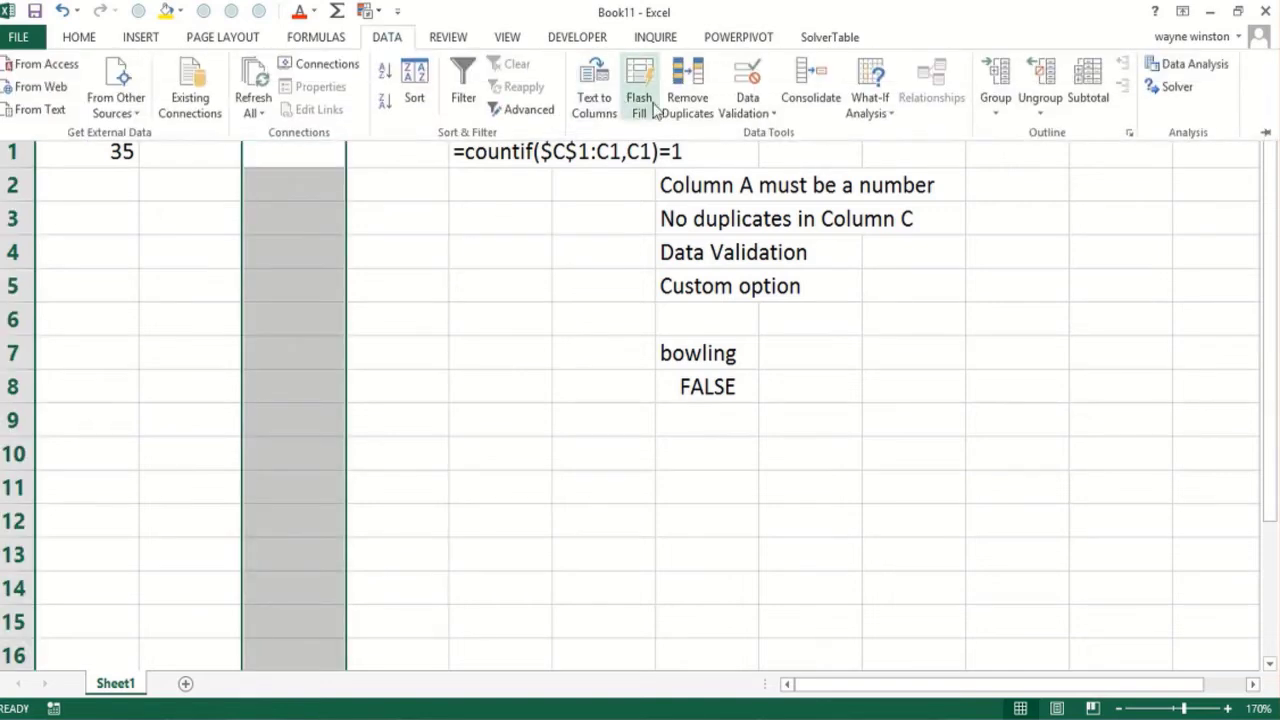
{"action": "left_click", "coordinate": [746, 108]}
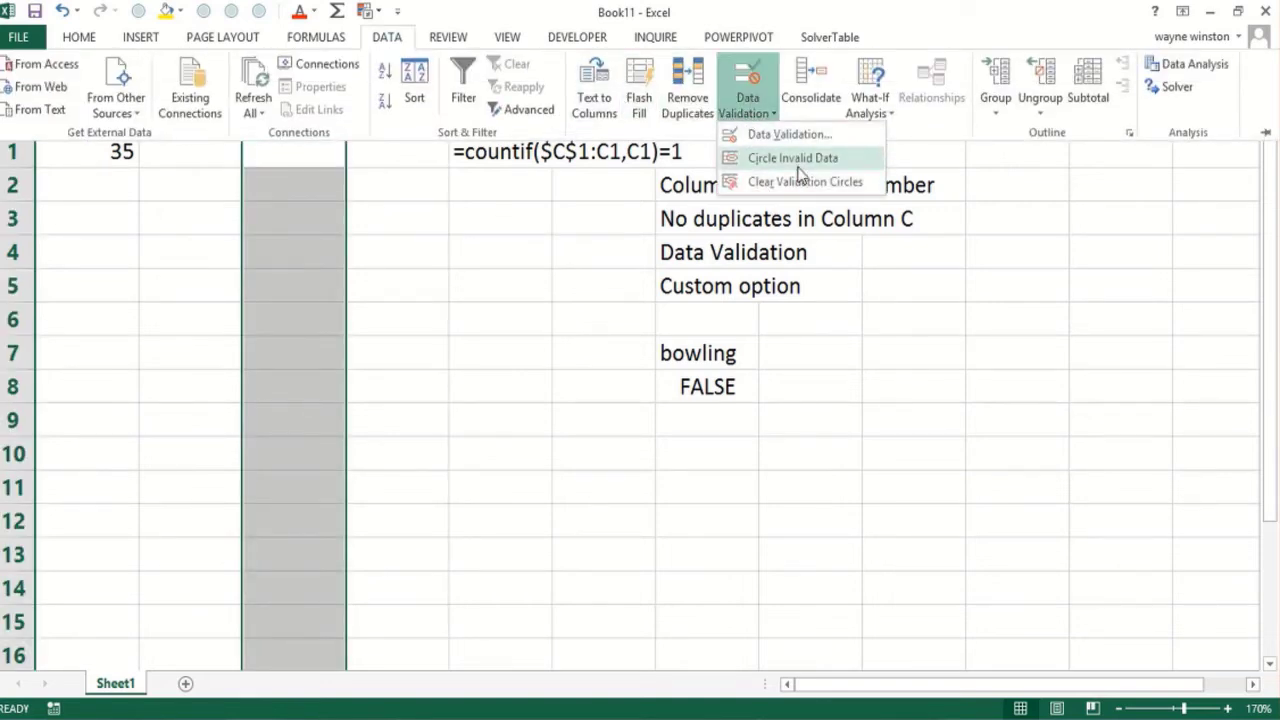
{"action": "left_click", "coordinate": [792, 134]}
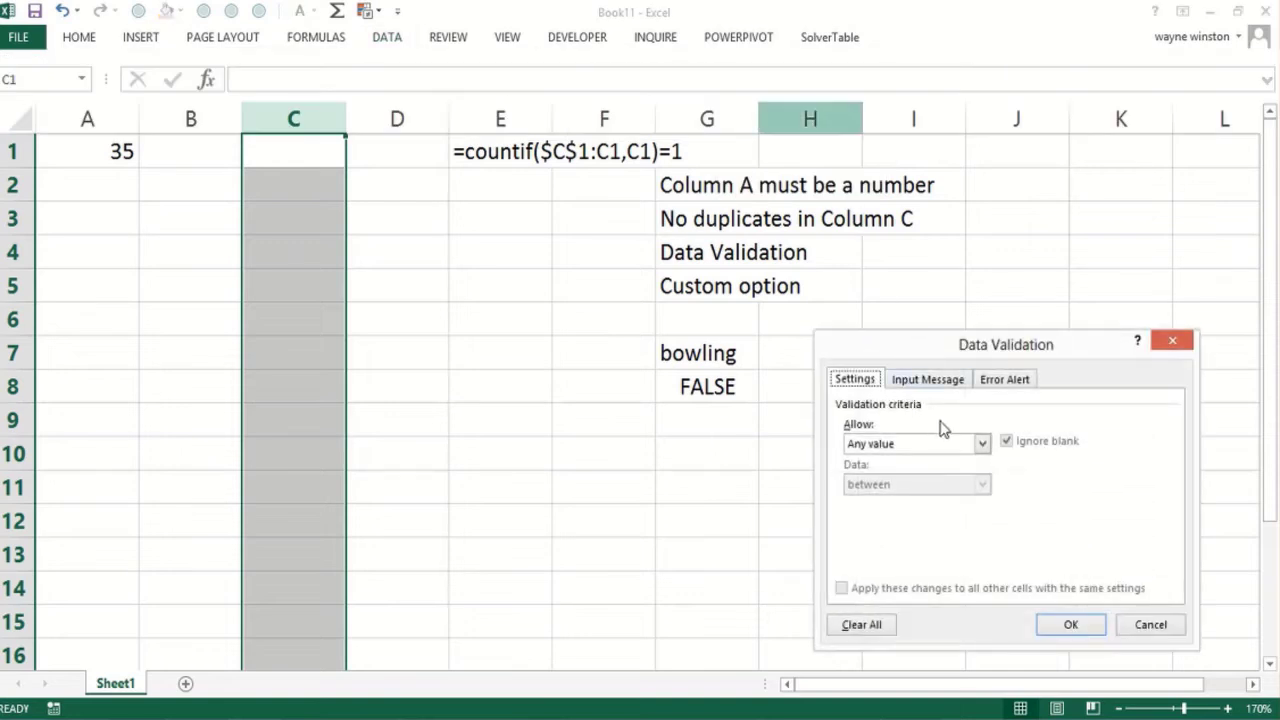
{"action": "left_click", "coordinate": [981, 443]}
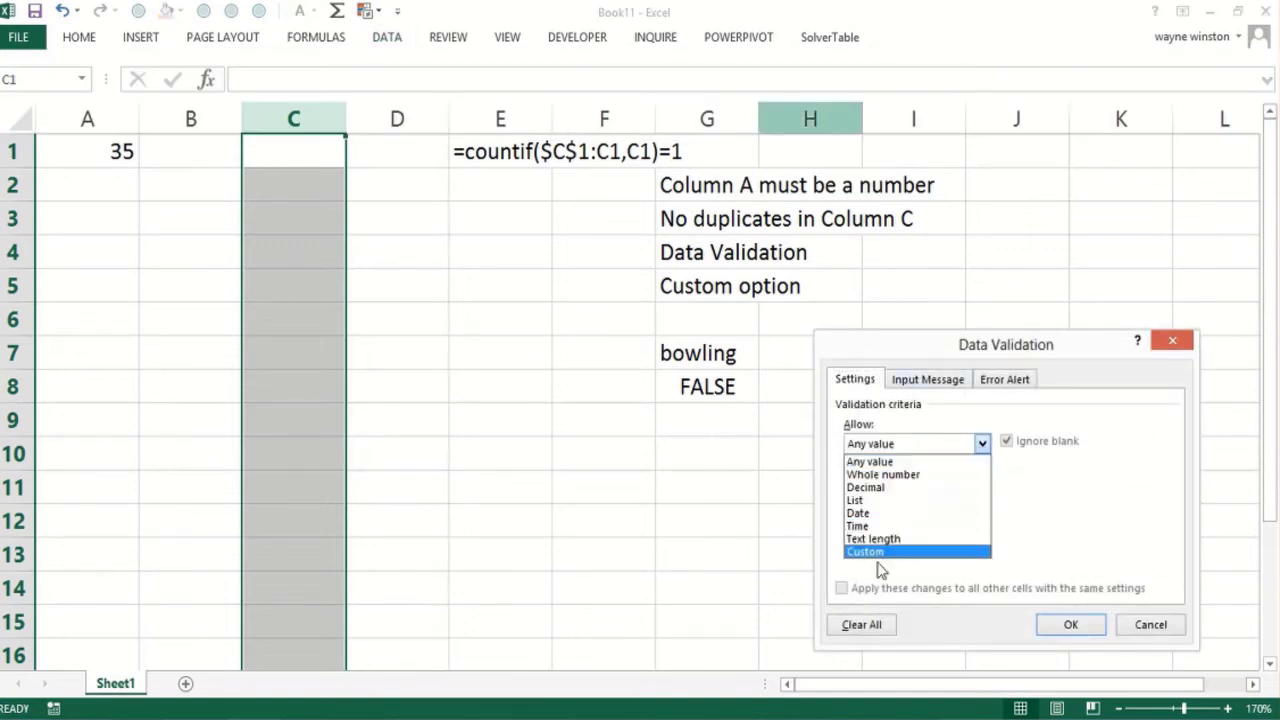
{"action": "left_click", "coordinate": [879, 556]}
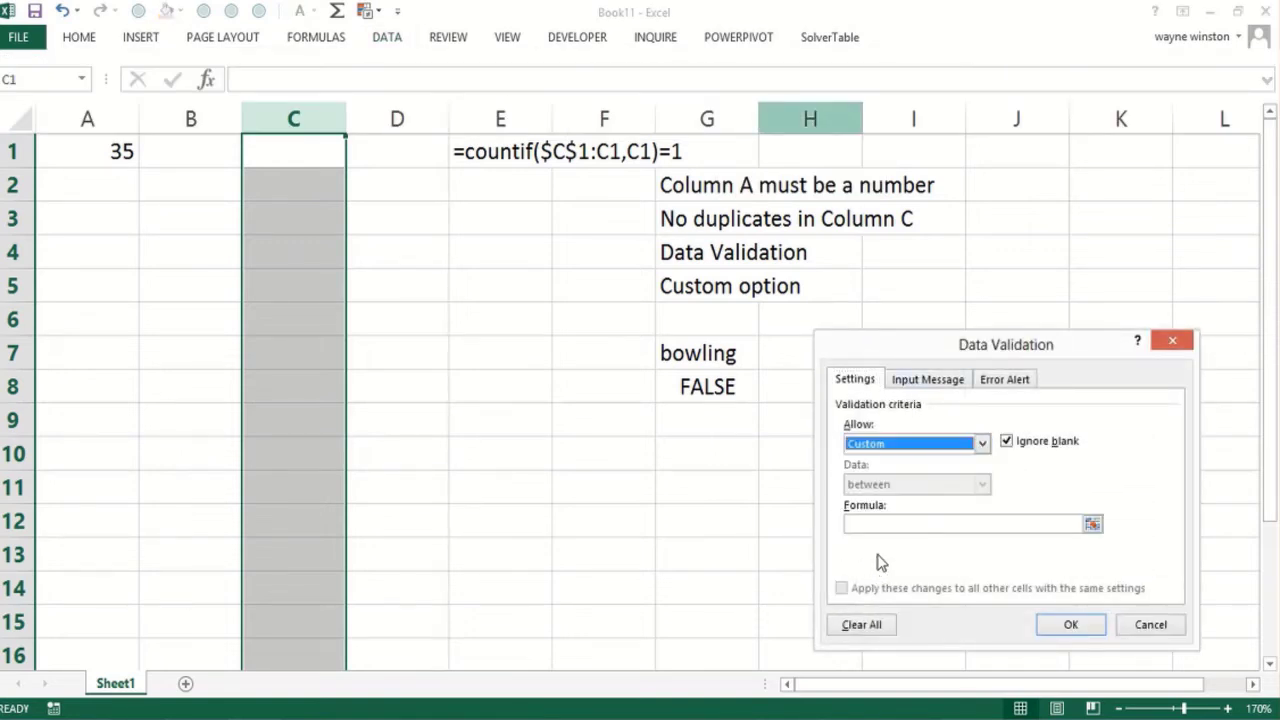
Step: Set the validation formula to =countif($C$1:c1,c1)=1 and apply the rule to column C
{"action": "left_click", "coordinate": [896, 526]}
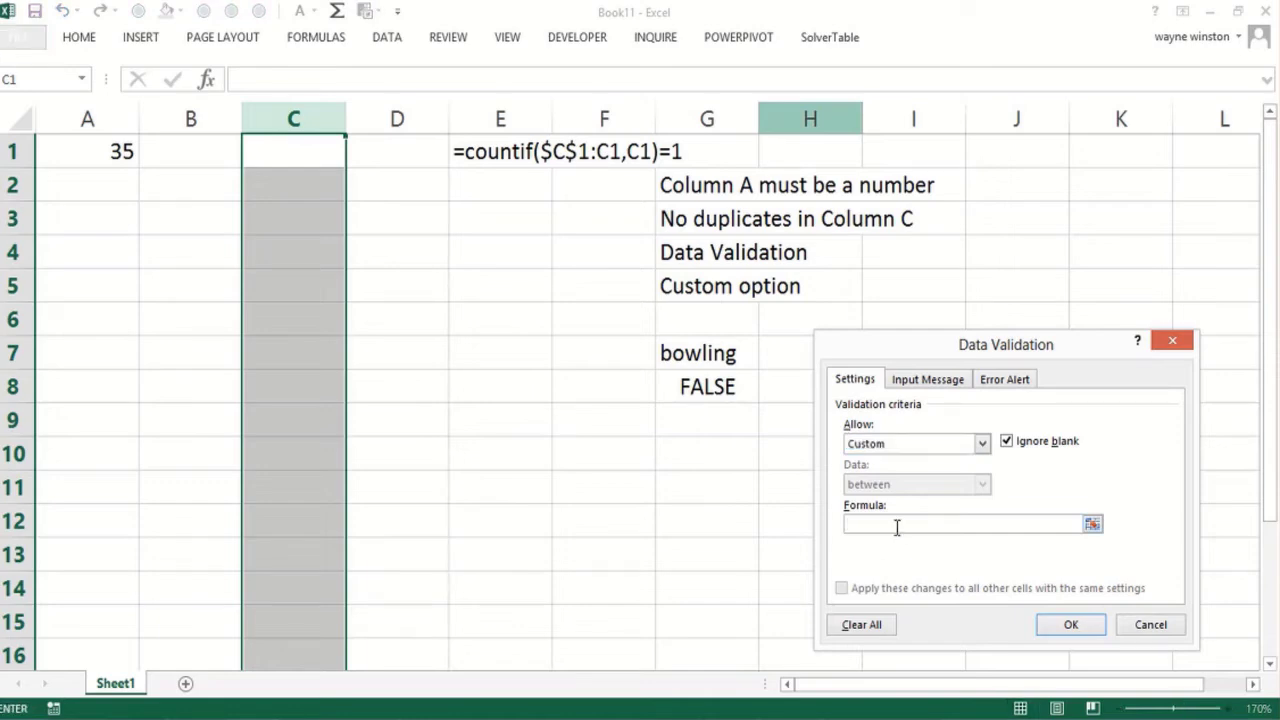
{"action": "type", "text": "=countif($C$1:c1,c1)=1"}
{"action": "key", "text": "BackSpace"}
{"action": "key", "text": "BackSpace"}
{"action": "type", "text": "=1"}
{"action": "left_click", "coordinate": [1062, 632]}
Step: Enter two different first names in cells C1 and C2 to test the no-duplicates rule
{"action": "left_click", "coordinate": [279, 155]}
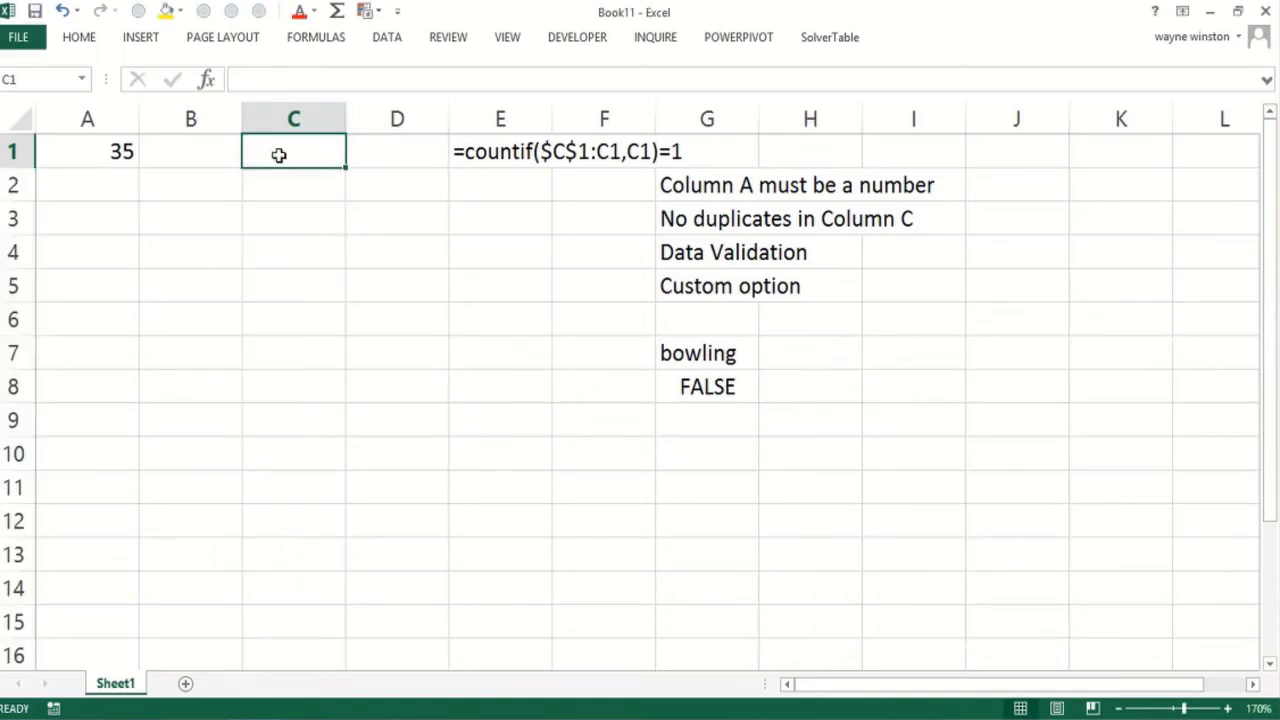
{"action": "type", "text": "peyton"}
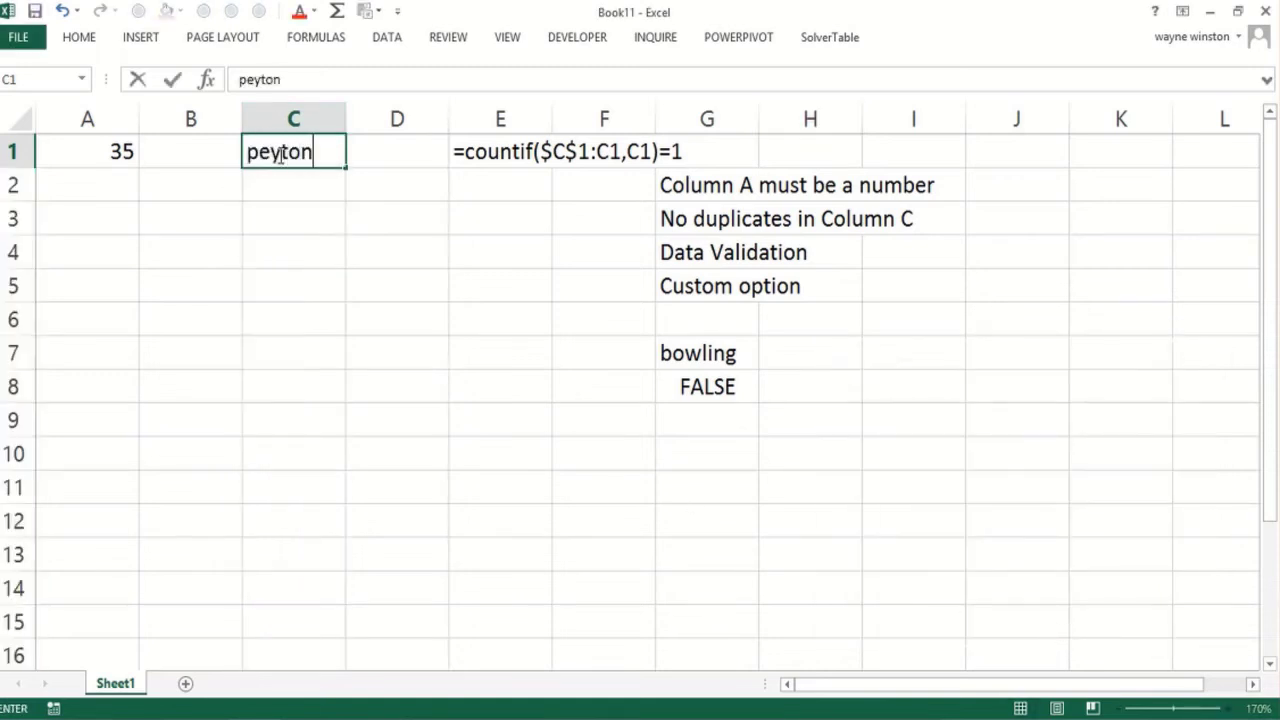
{"action": "key", "text": "Return"}
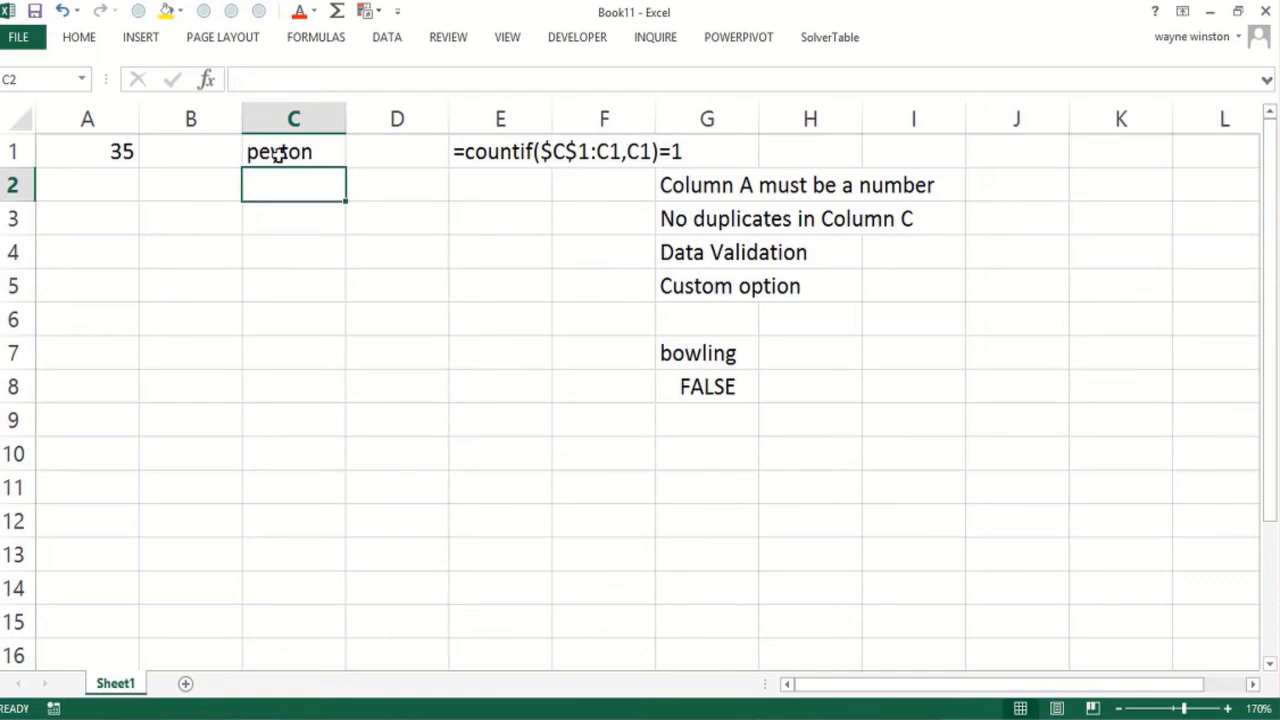
{"action": "type", "text": "Eli"}
{"action": "key", "text": "Return"}
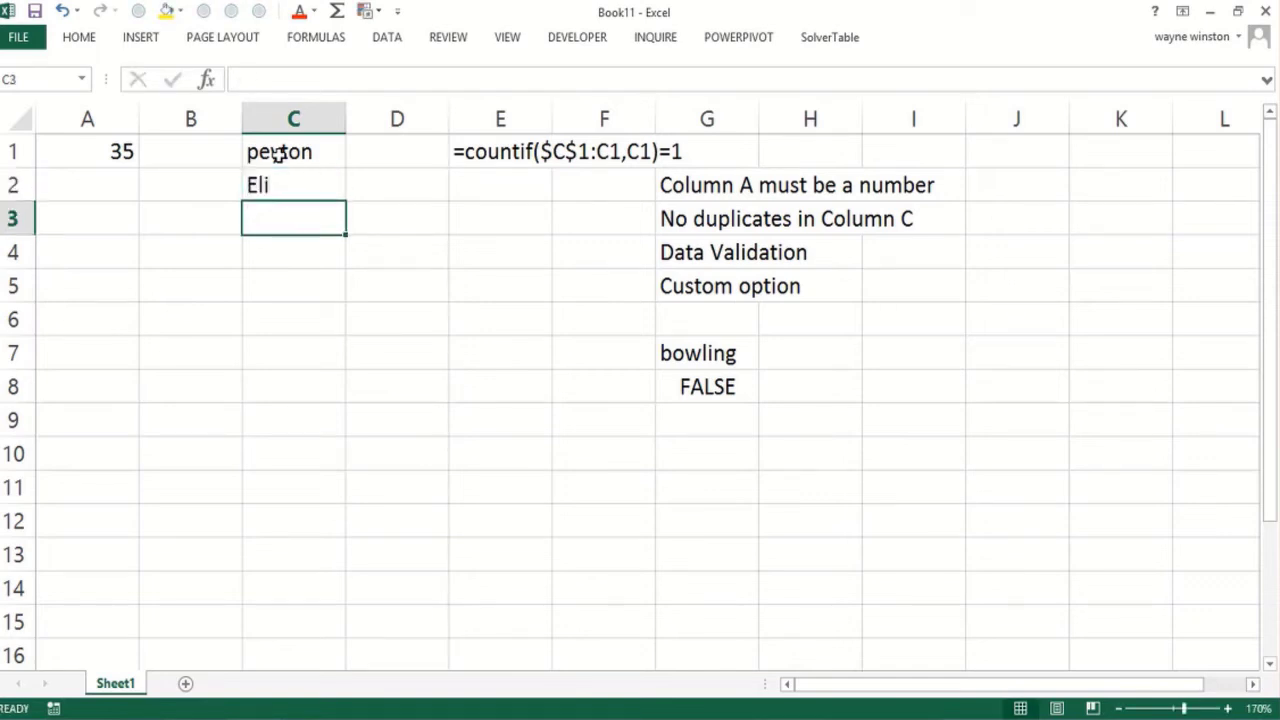
Step: Try to enter the first name from C1 again in cell C3, then cancel the entry
{"action": "type", "text": "peyton"}
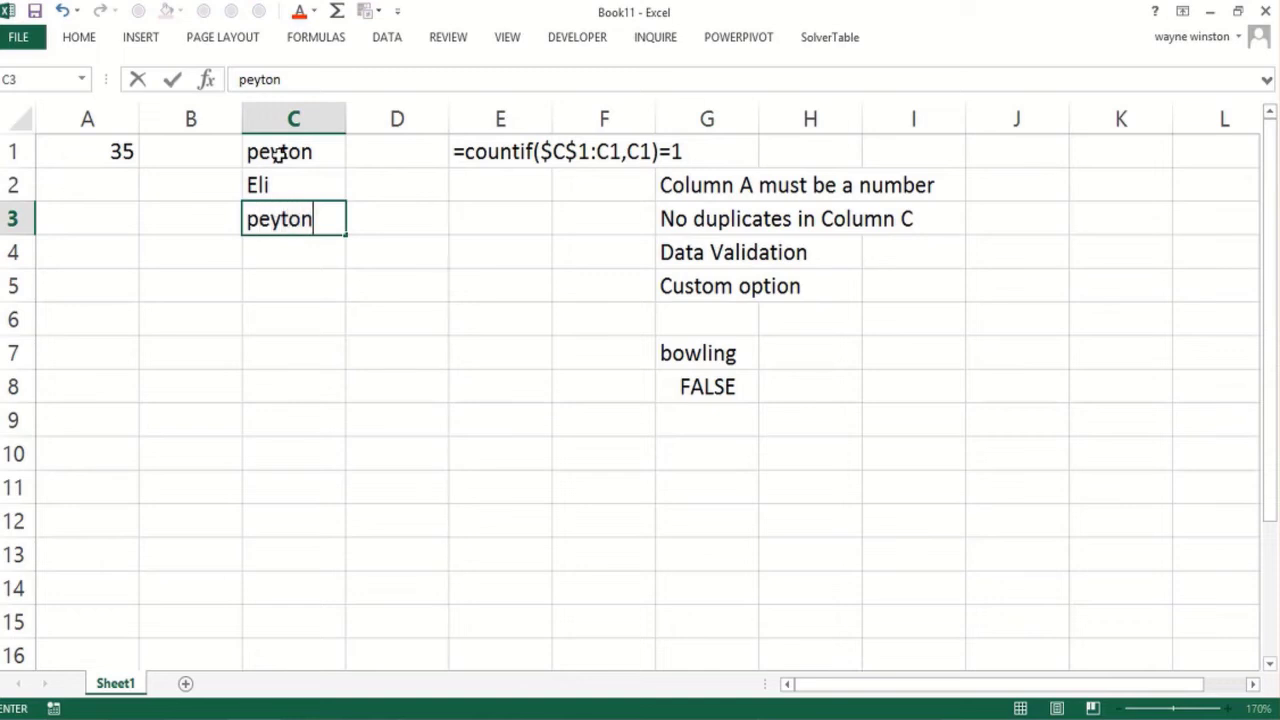
{"action": "key", "text": "Return"}
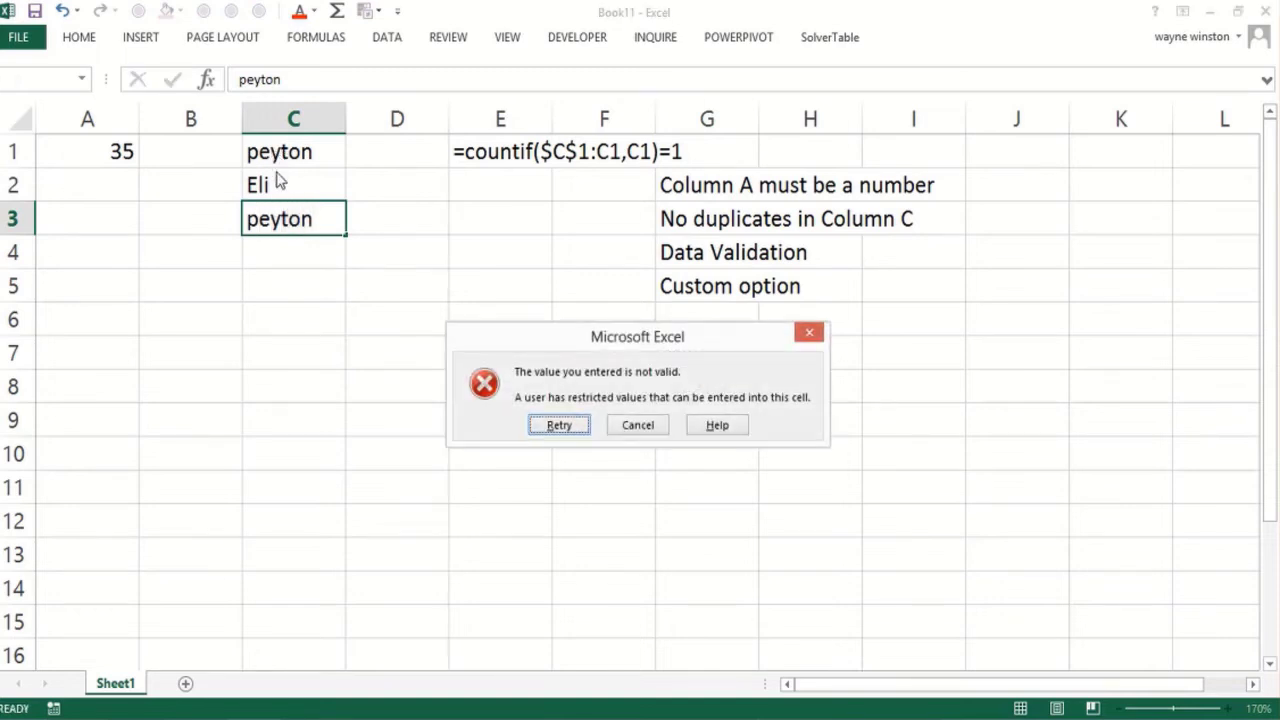
{"action": "key", "text": "Escape"}
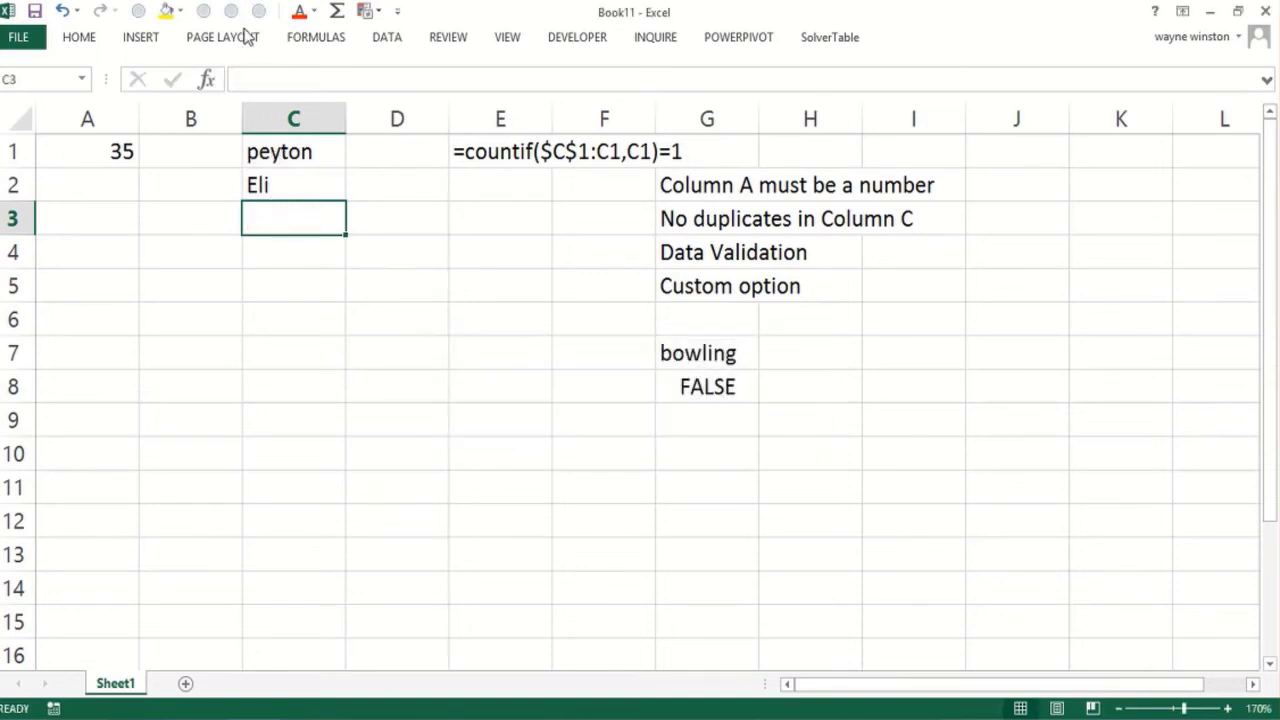
Step: Inspect the data validation formula applied to cell C3 and close the settings without changes
{"action": "left_click", "coordinate": [389, 44]}
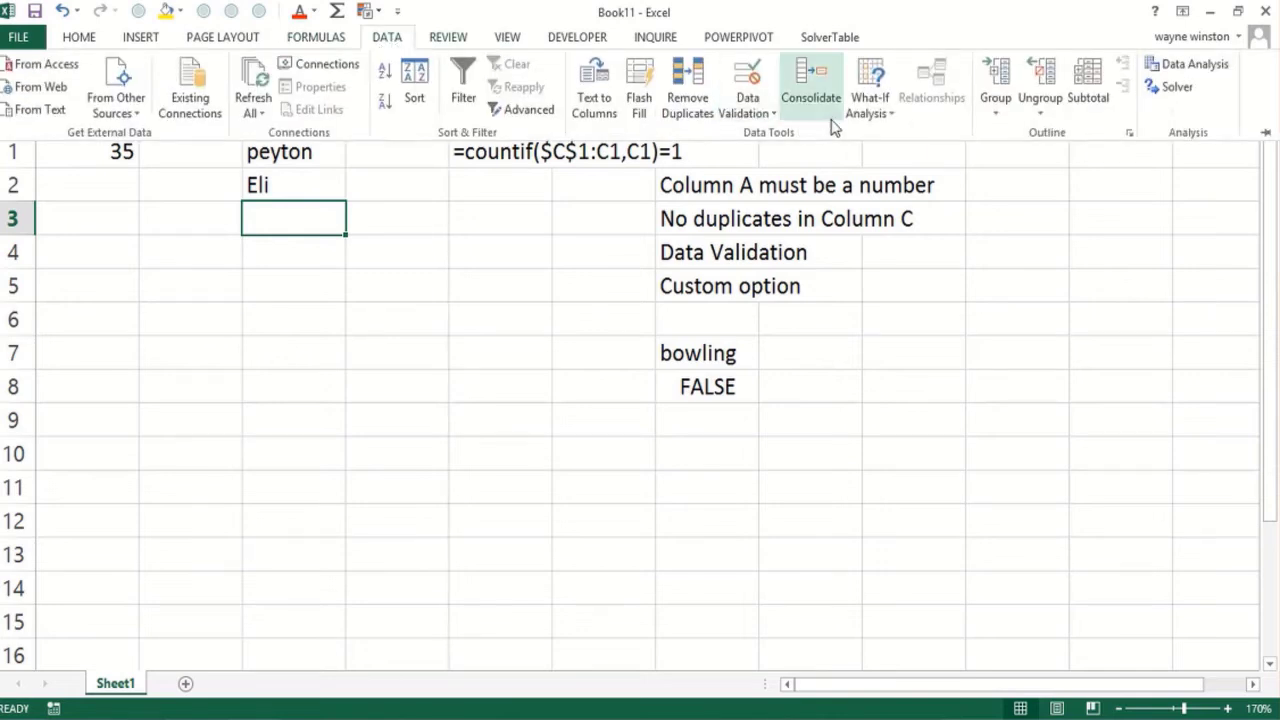
{"action": "left_click", "coordinate": [746, 108]}
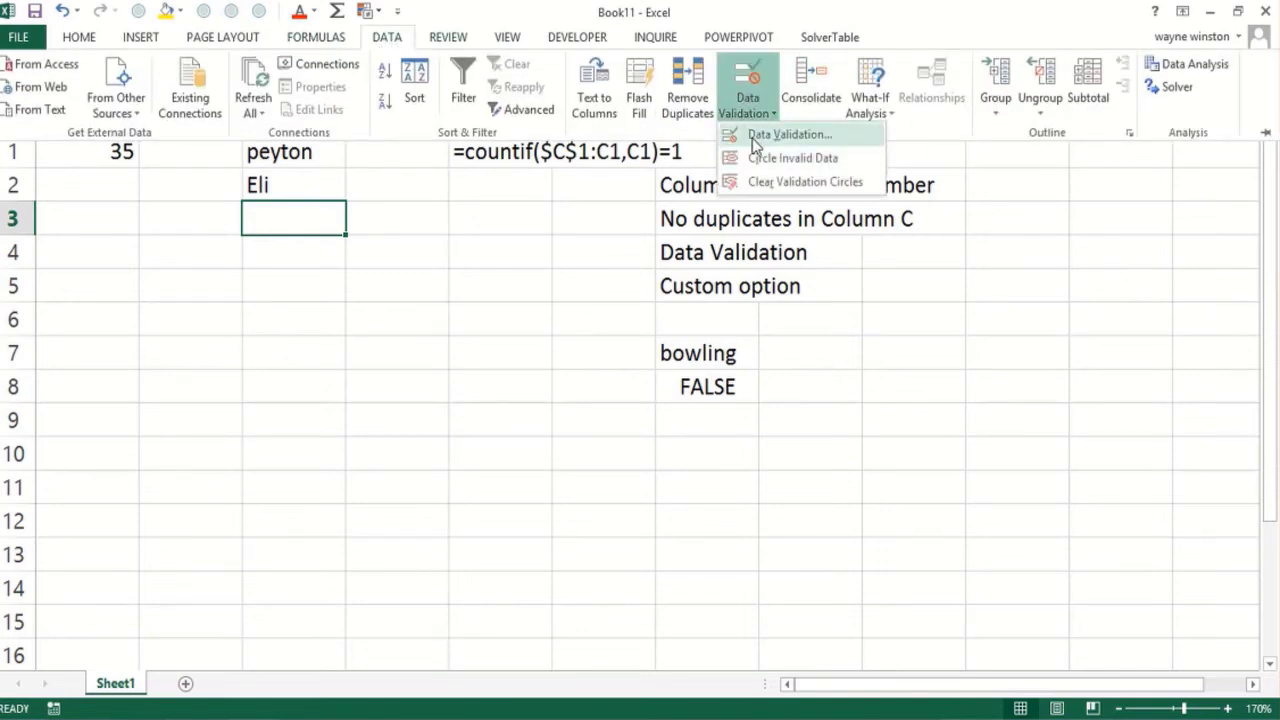
{"action": "left_click", "coordinate": [752, 136]}
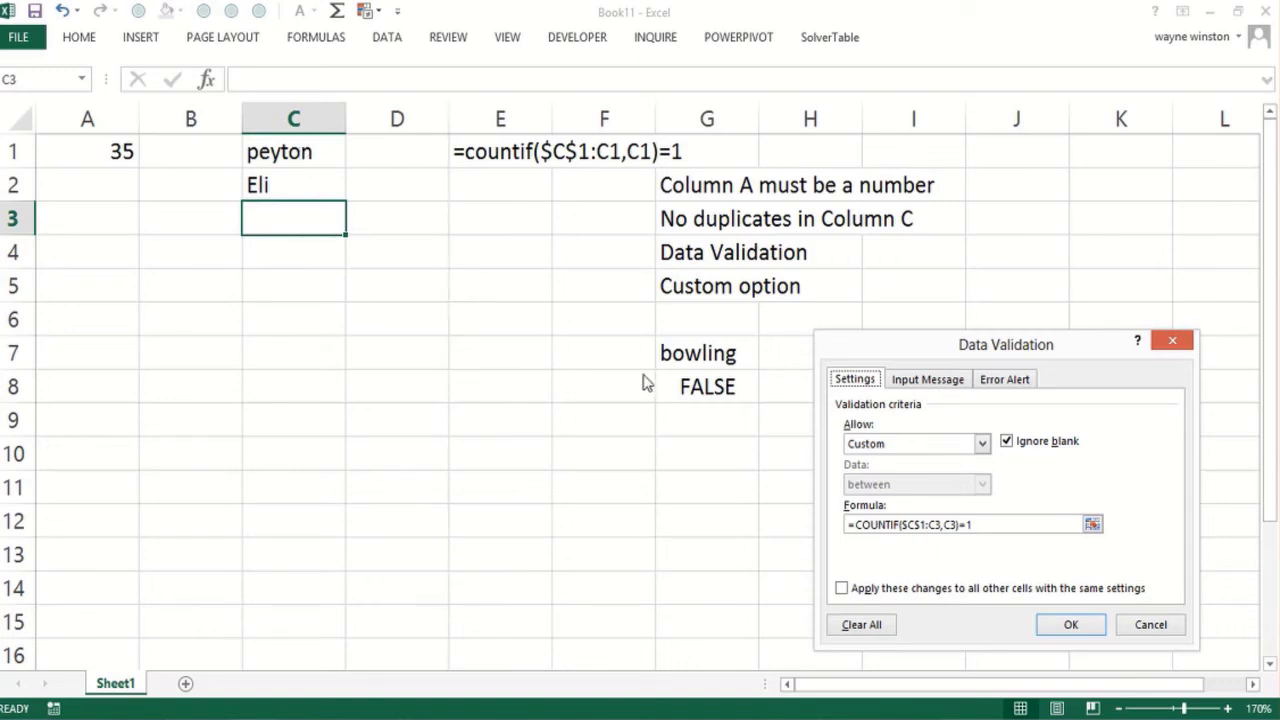
{"action": "left_click", "coordinate": [1174, 345]}
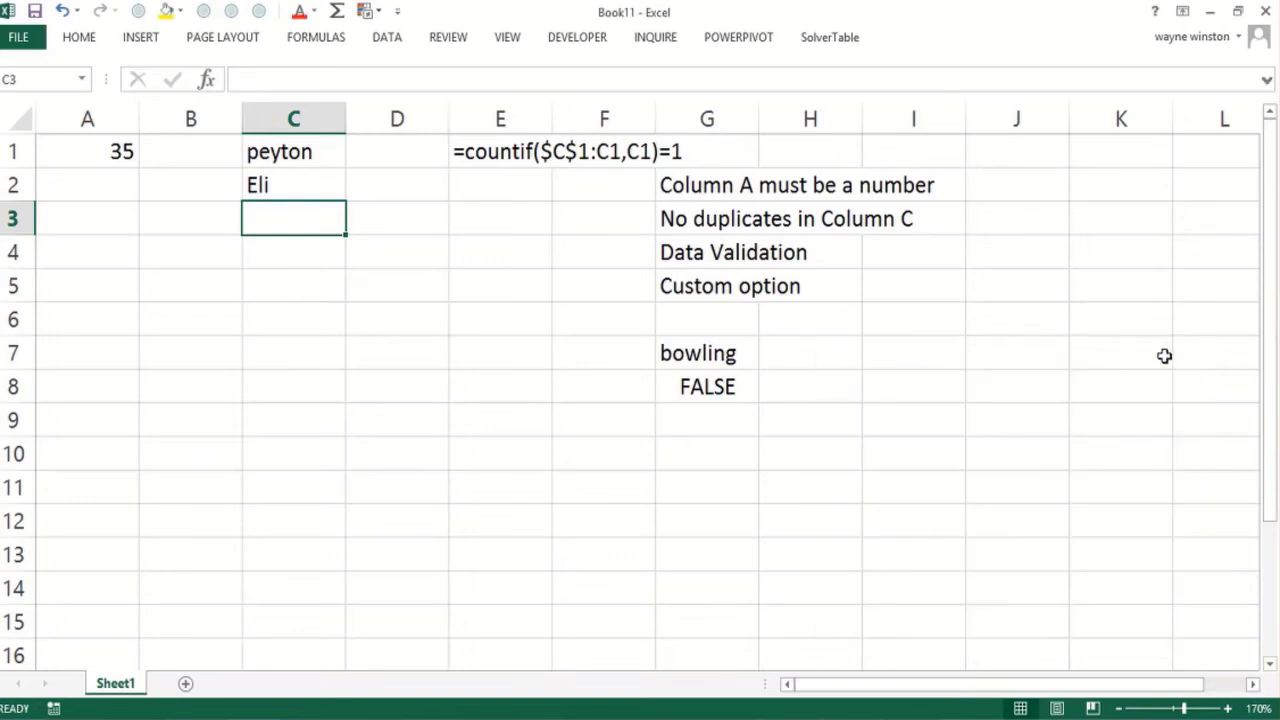
Step: Enter the note "F5 special" in cell G10 and "to highlight data validation ranges" in cell G11
{"action": "left_click", "coordinate": [709, 440]}
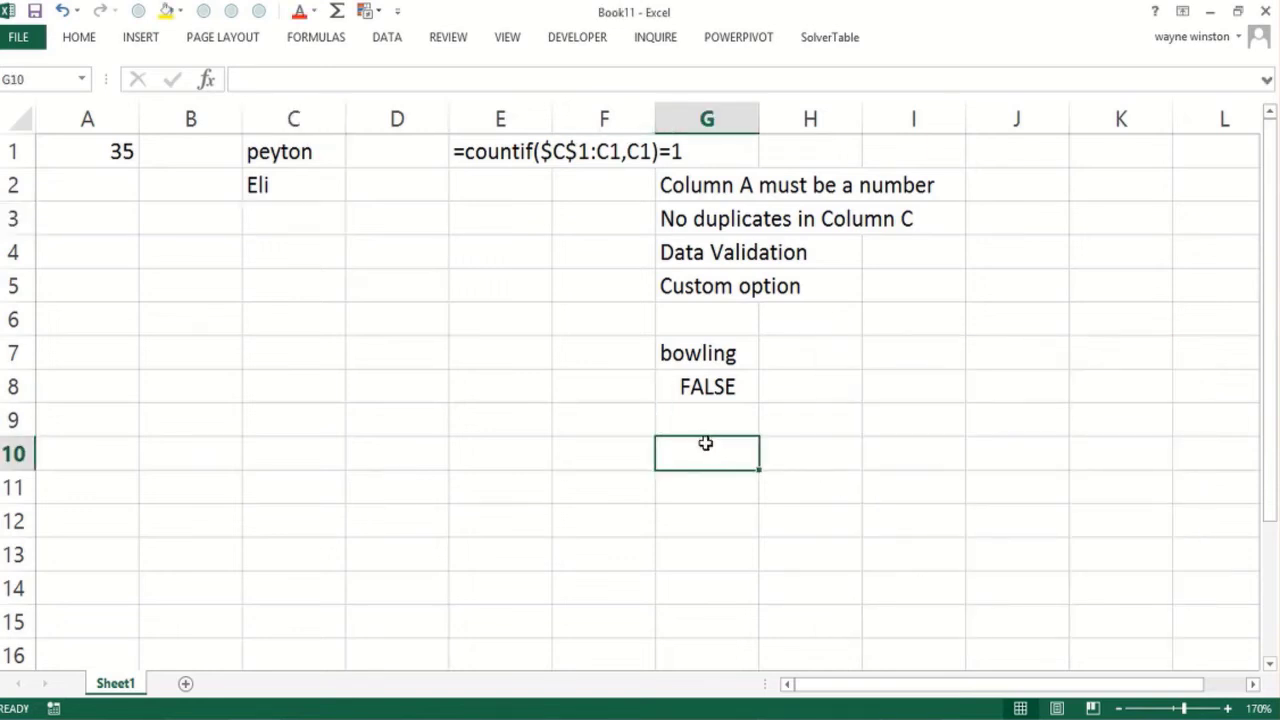
{"action": "type", "text": "F5 sp"}
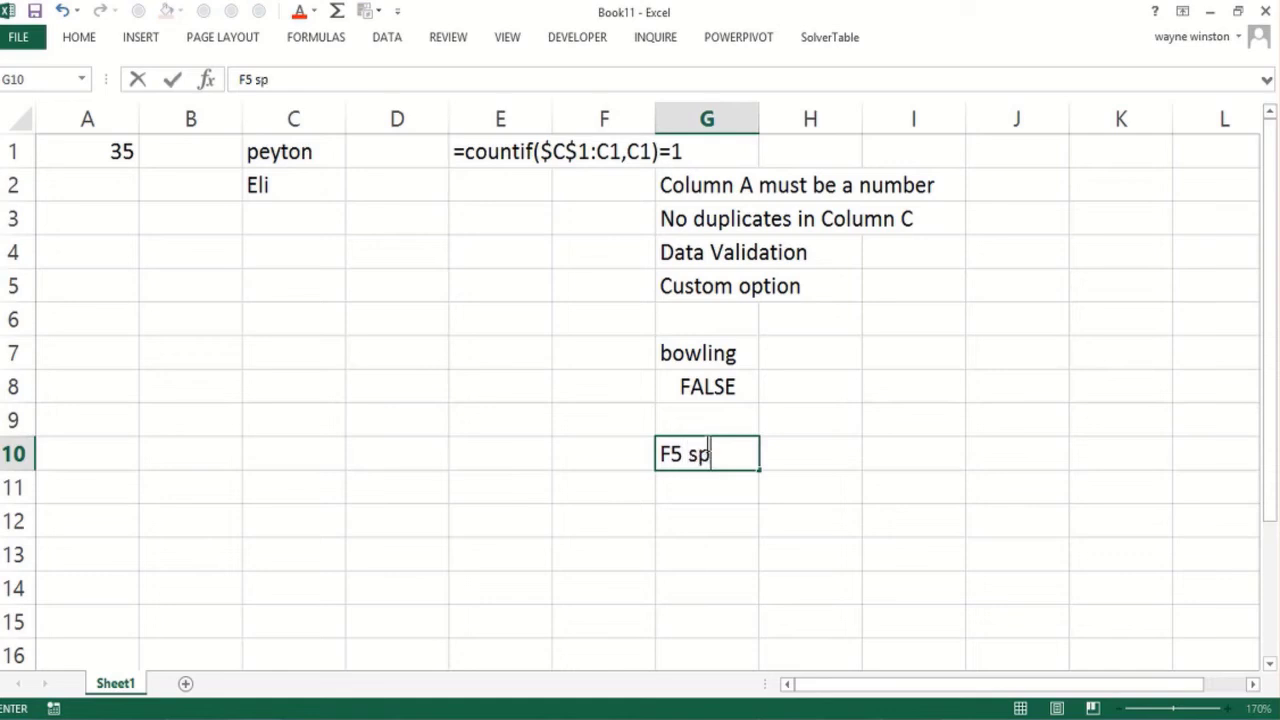
{"action": "type", "text": "ecial"}
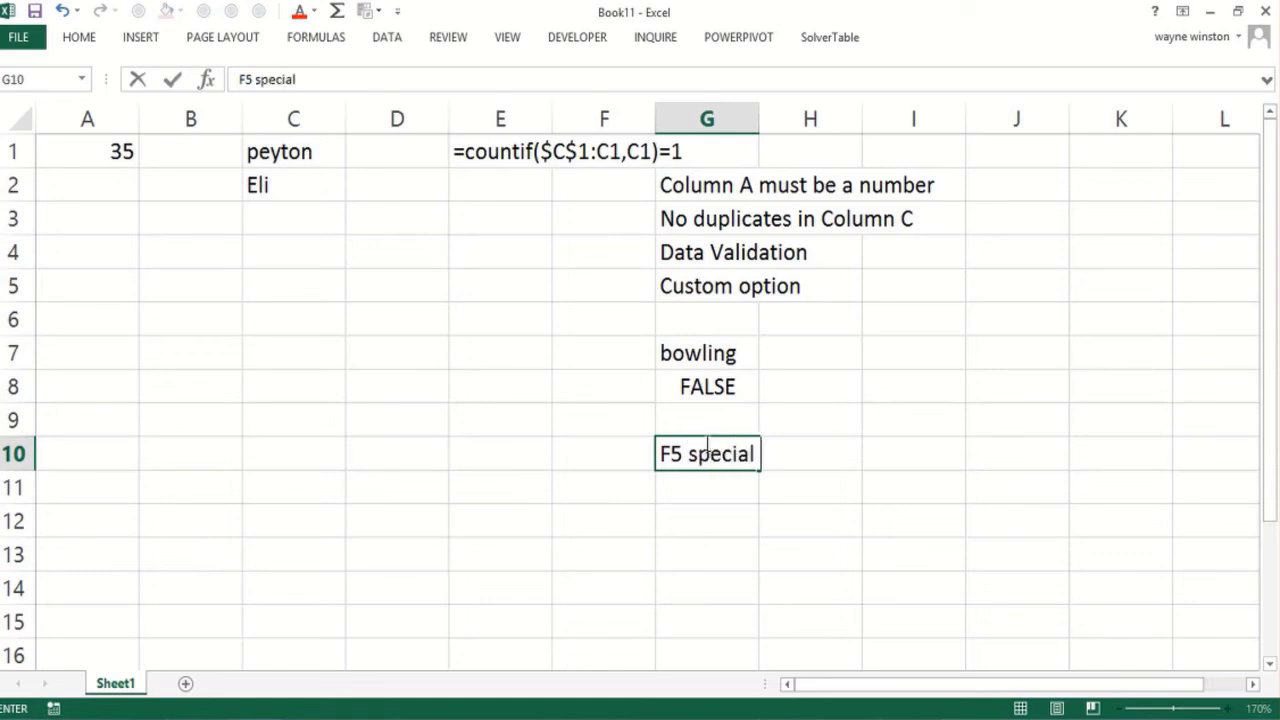
{"action": "key", "text": "Return"}
{"action": "type", "text": "to highl"}
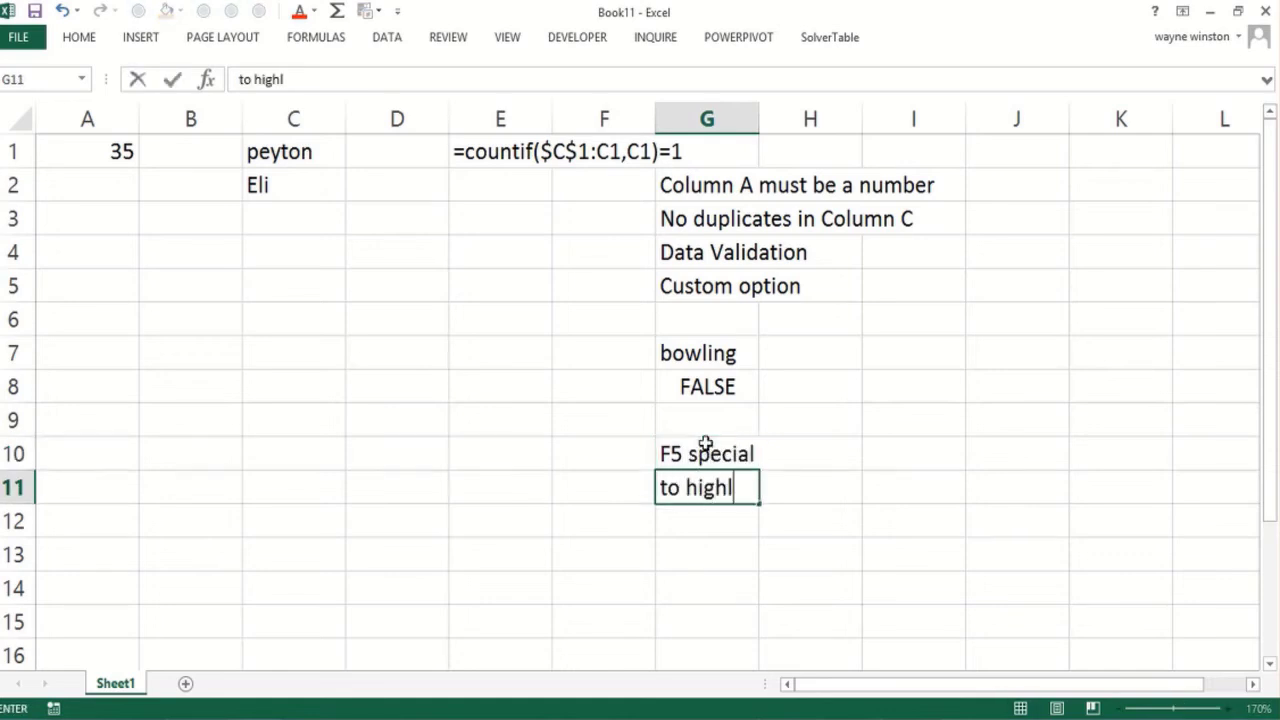
{"action": "type", "text": "ight data"}
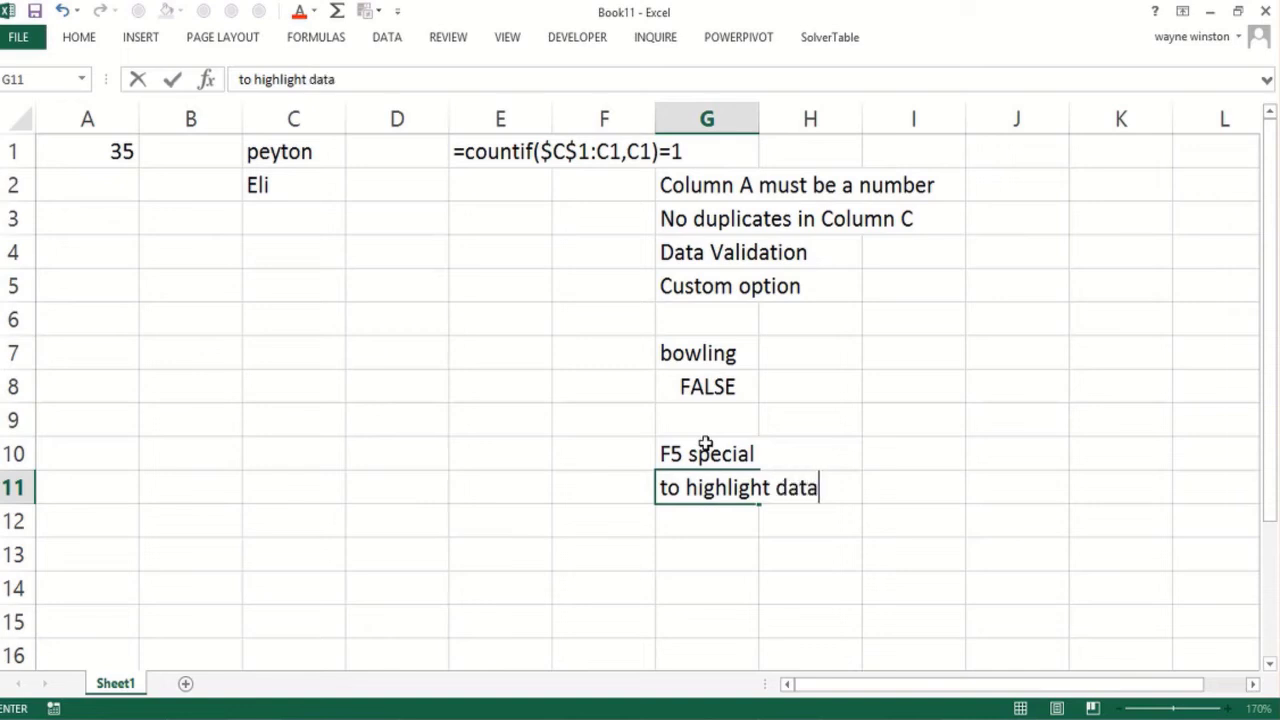
{"action": "type", "text": " validation "}
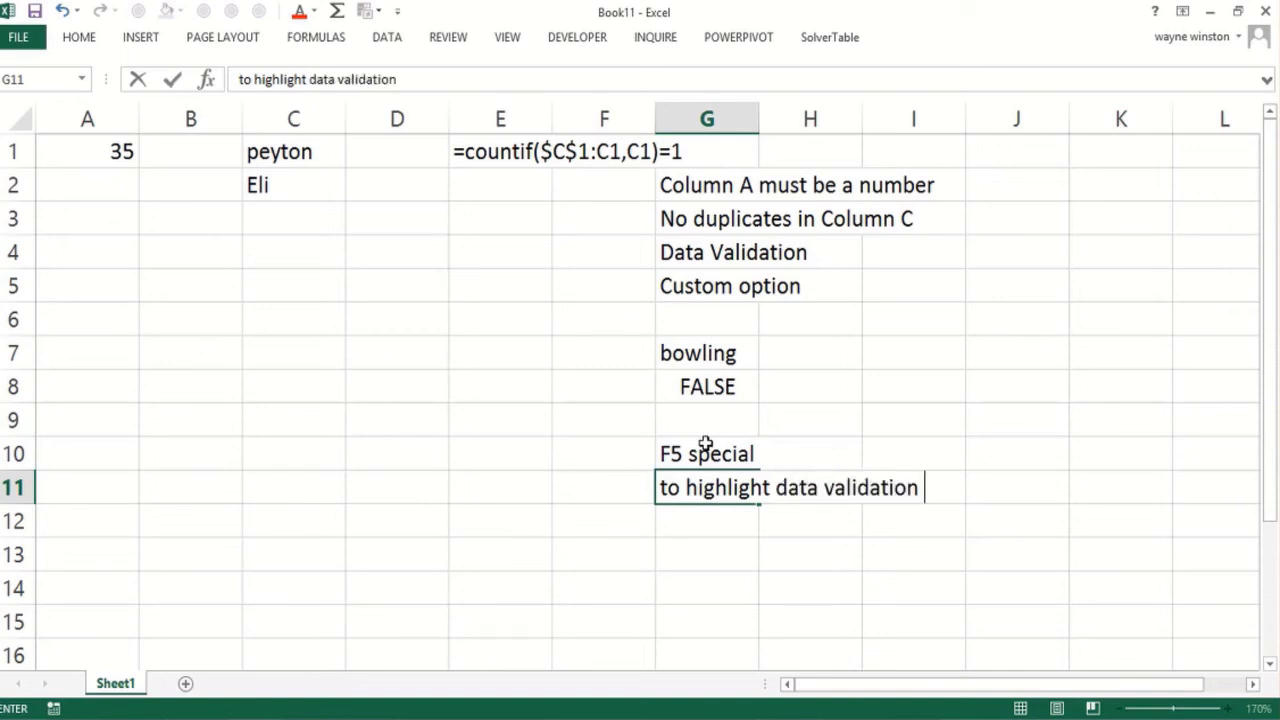
{"action": "type", "text": "ranges"}
{"action": "left_click_drag", "start_coordinate": [380, 387], "coordinate": [378, 353]}
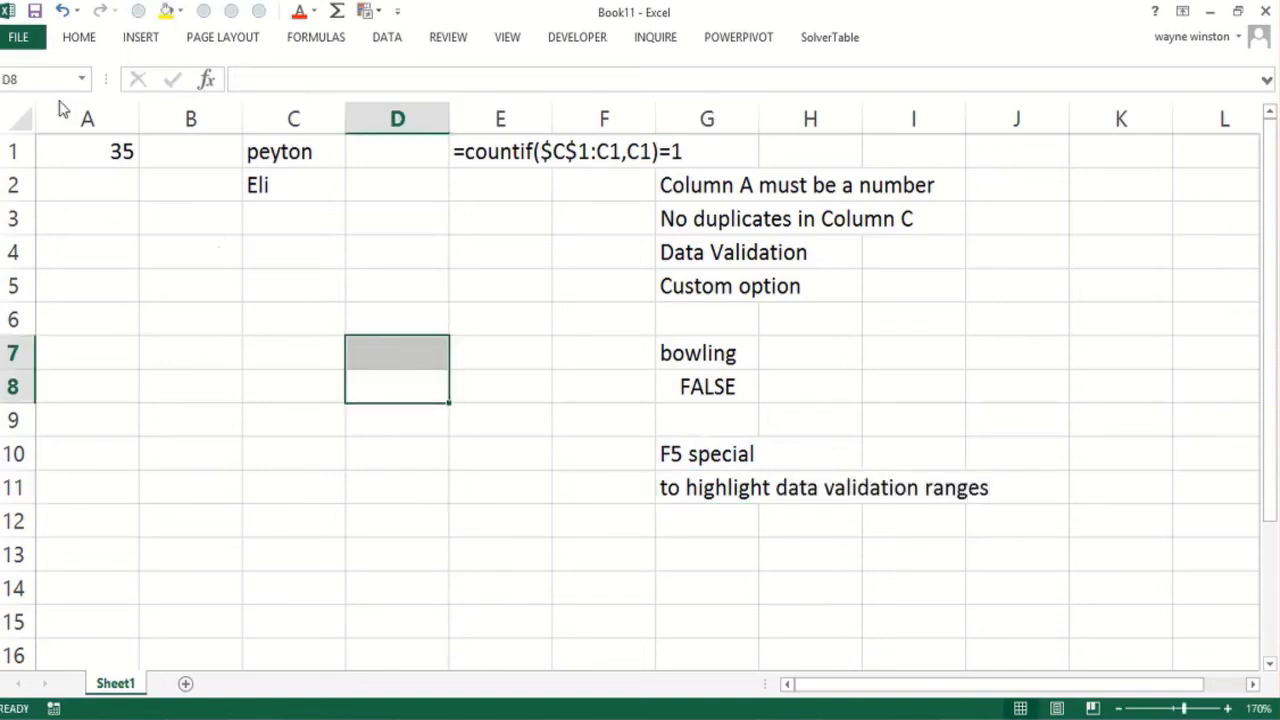
Step: Select all cells with data validation across the whole sheet using Go To Special with the All option
{"action": "left_click", "coordinate": [17, 118]}
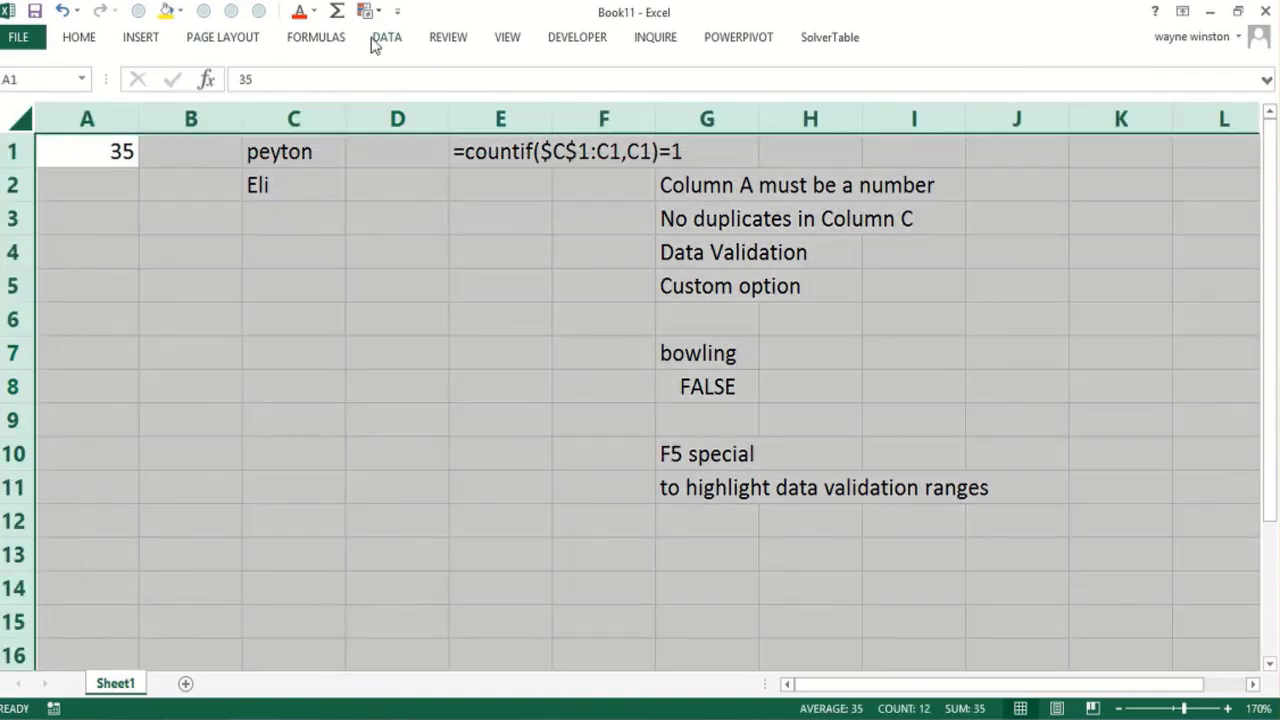
{"action": "key", "text": "F5"}
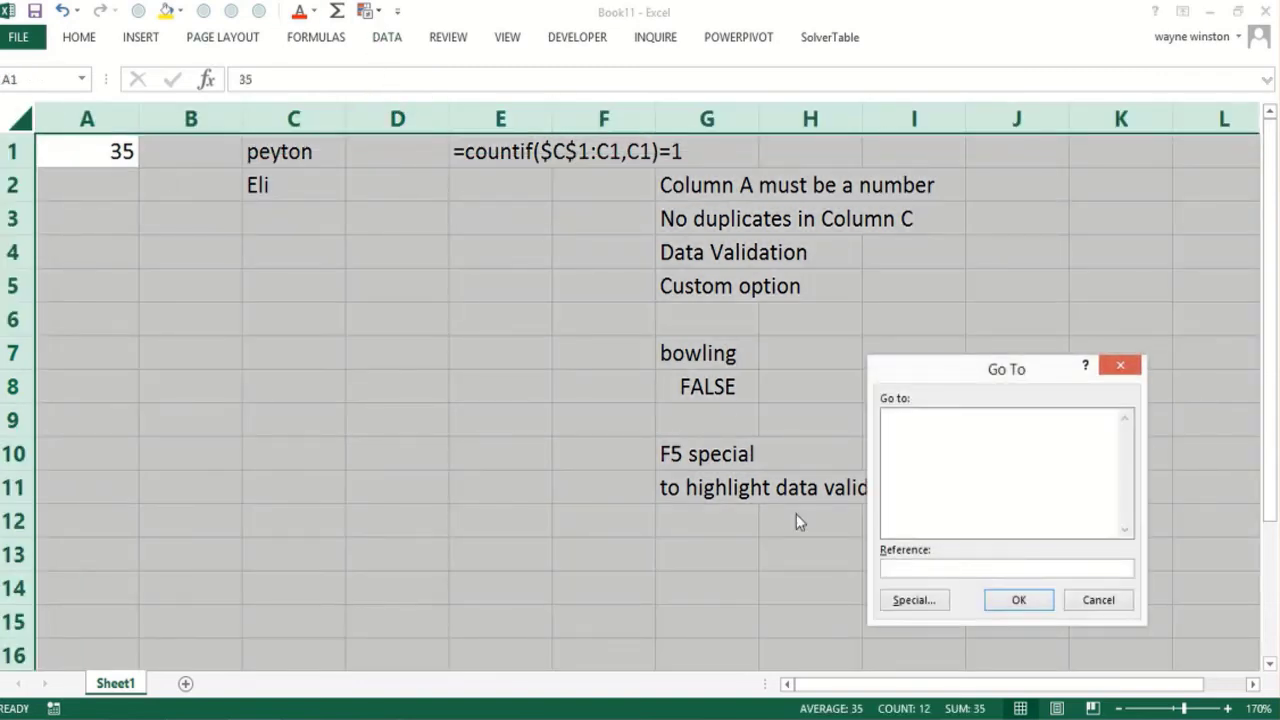
{"action": "left_click", "coordinate": [917, 604]}
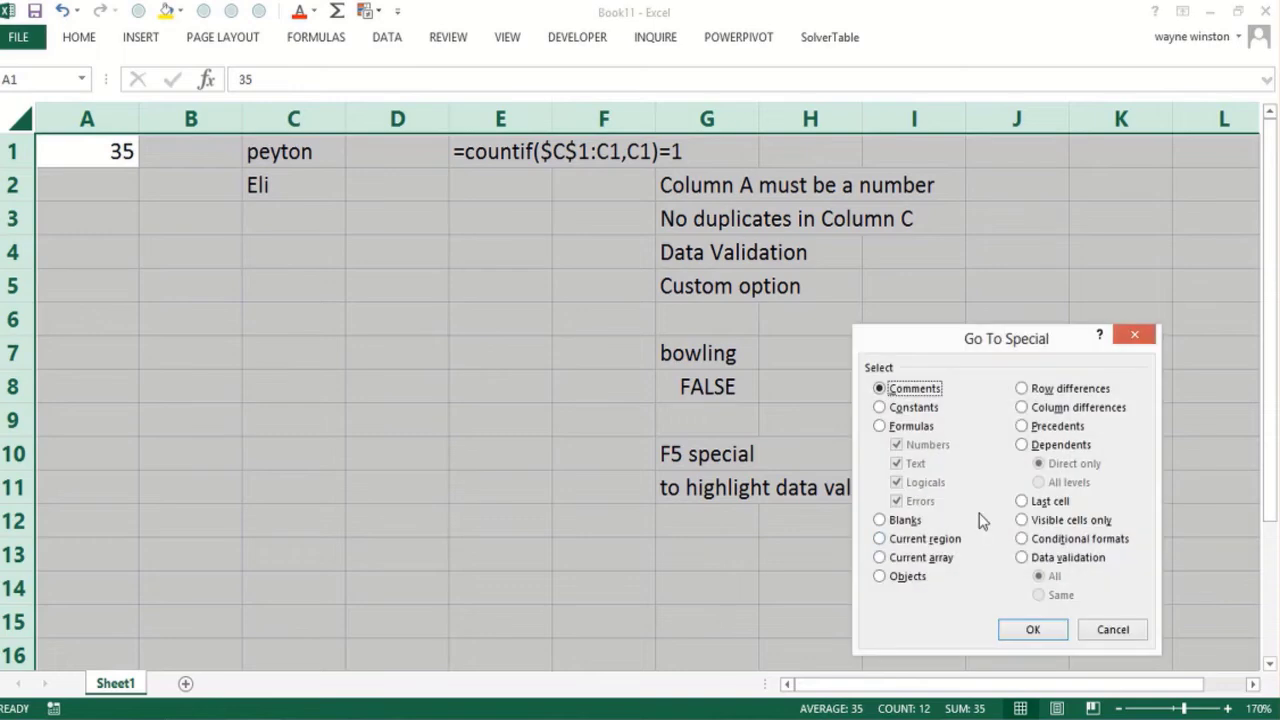
{"action": "left_click", "coordinate": [1021, 557]}
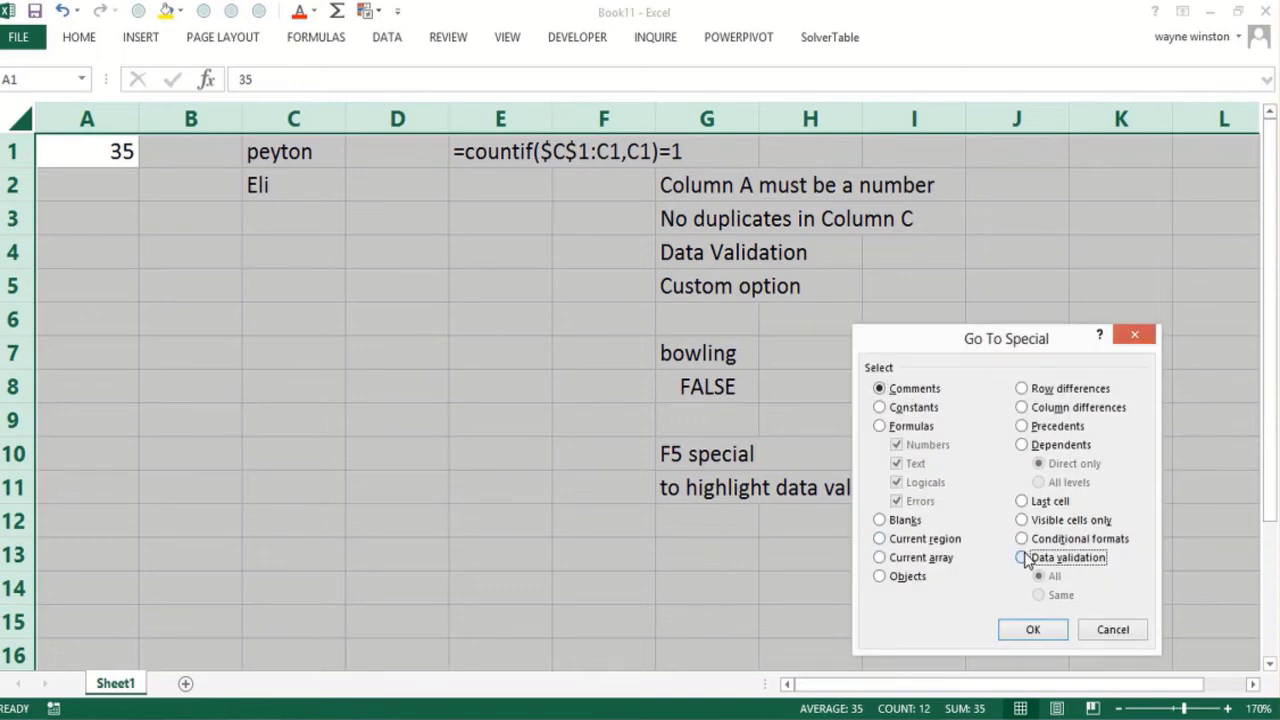
{"action": "left_click", "coordinate": [1031, 630]}
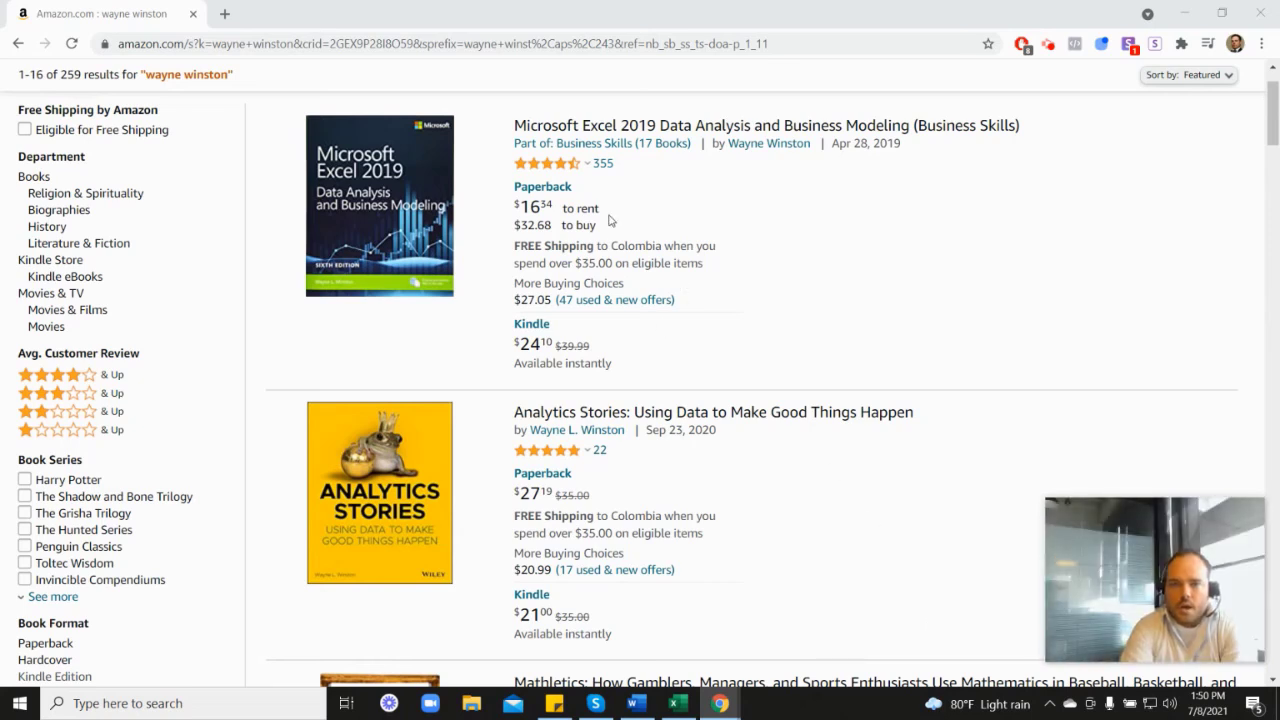
Step: Look through the book results on Amazon in the browser and view the rating breakdown of Marketing Analytics
{"action": "mouse_move", "coordinate": [549, 172]}
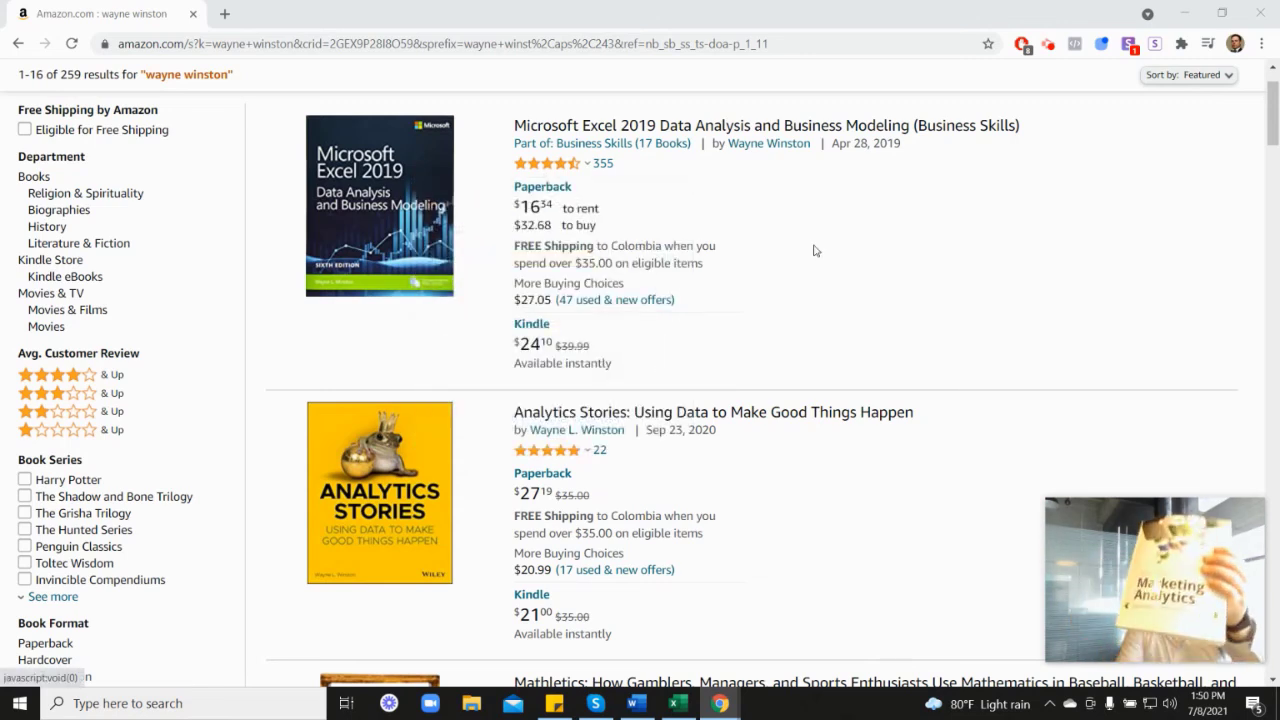
{"action": "scroll", "coordinate": [1166, 354], "scroll_direction": "down", "scroll_amount": 5}
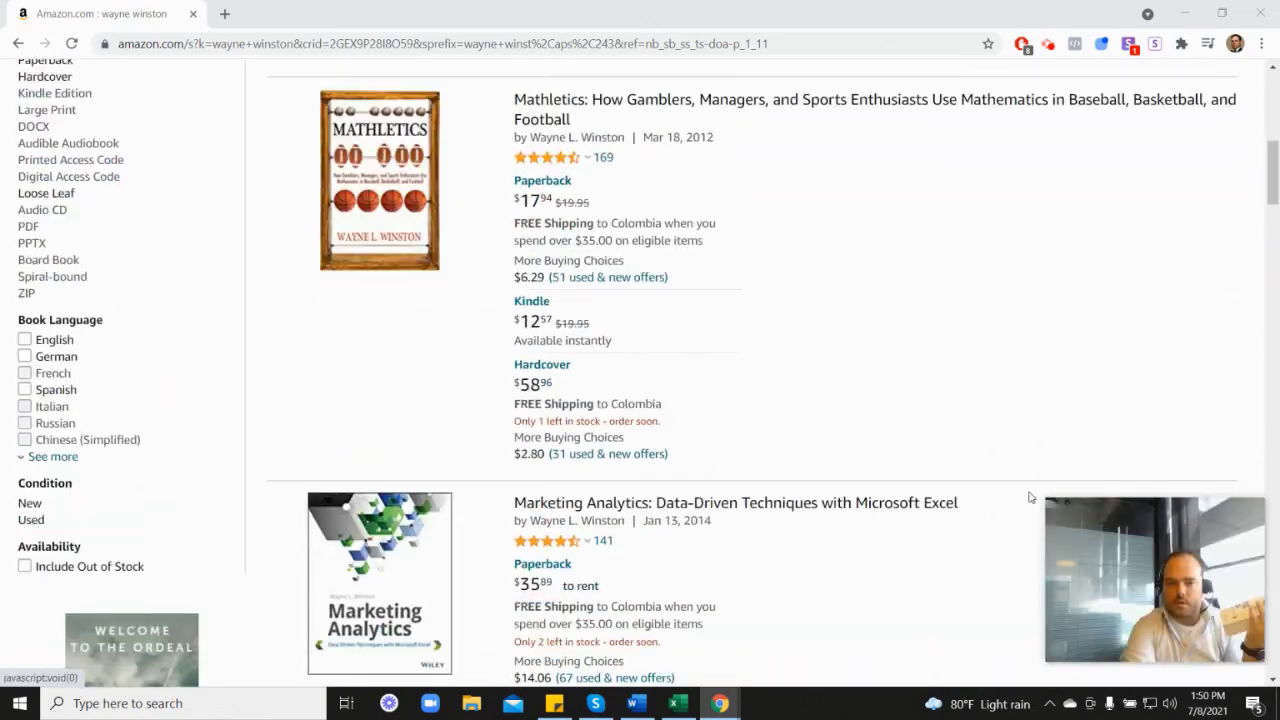
{"action": "scroll", "coordinate": [1030, 497], "scroll_direction": "down", "scroll_amount": 2}
{"action": "mouse_move", "coordinate": [563, 376]}
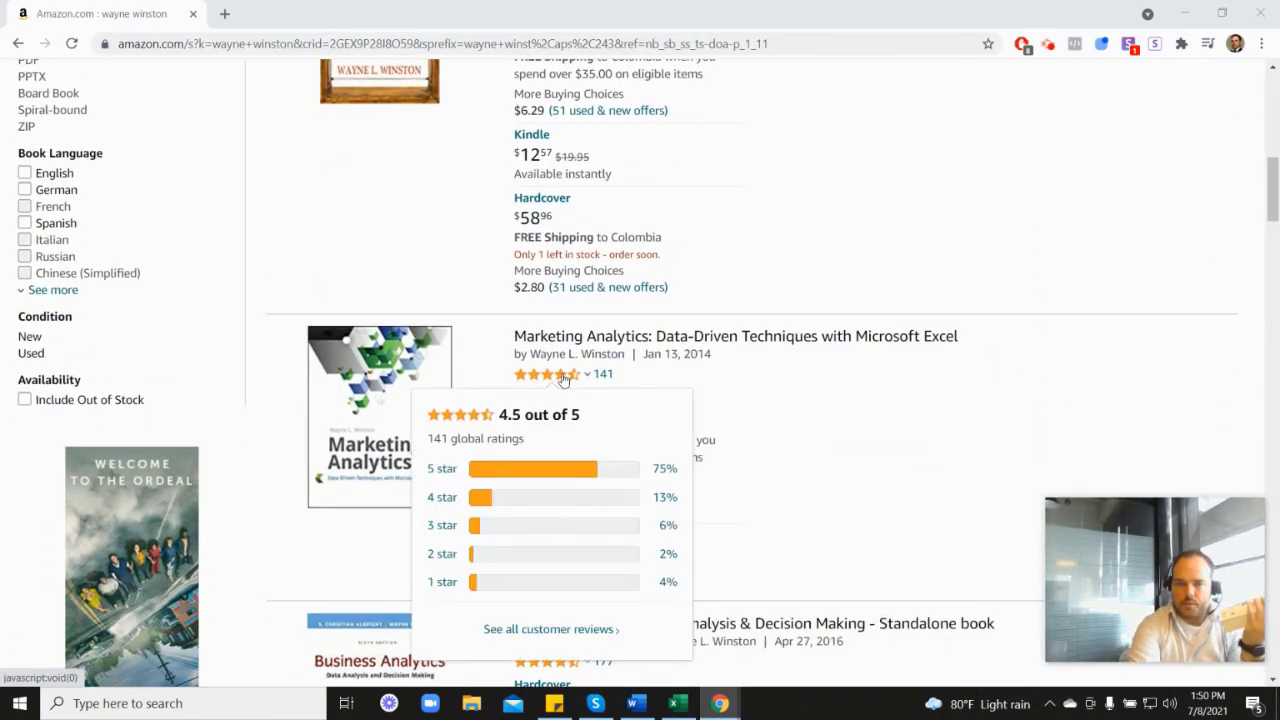
{"action": "scroll", "coordinate": [745, 380], "scroll_direction": "up", "scroll_amount": 5}
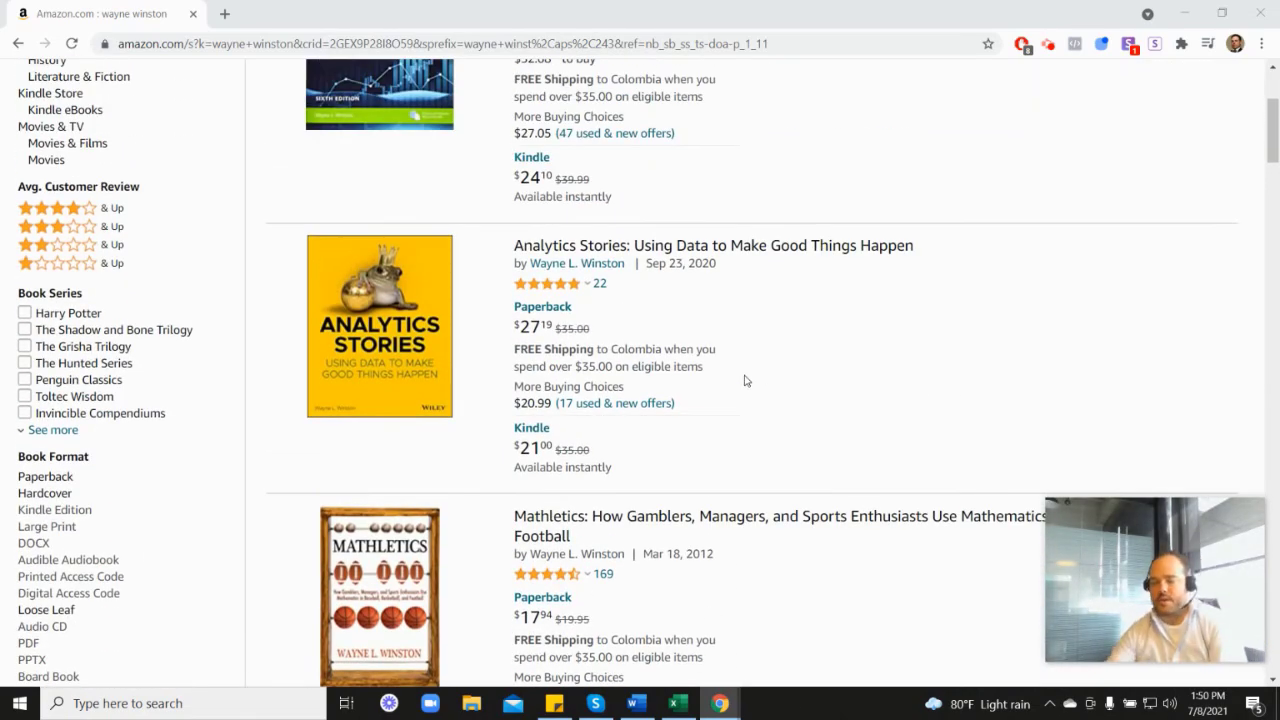